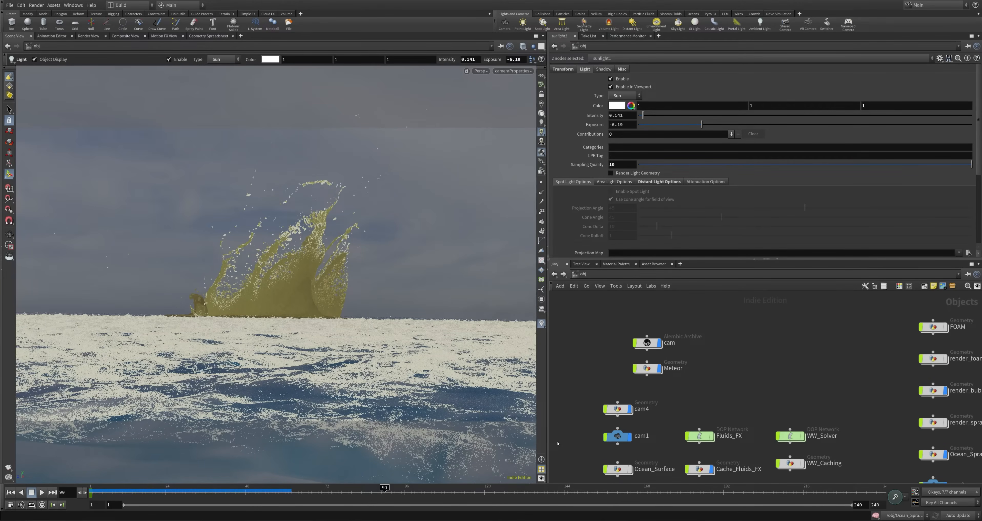
Step: Open the Meteor geometry network and examine the Volume settings of the collisionsource1 node
{"action": "middle_click_drag", "start_coordinate": [576, 356], "coordinate": [524, 351]}
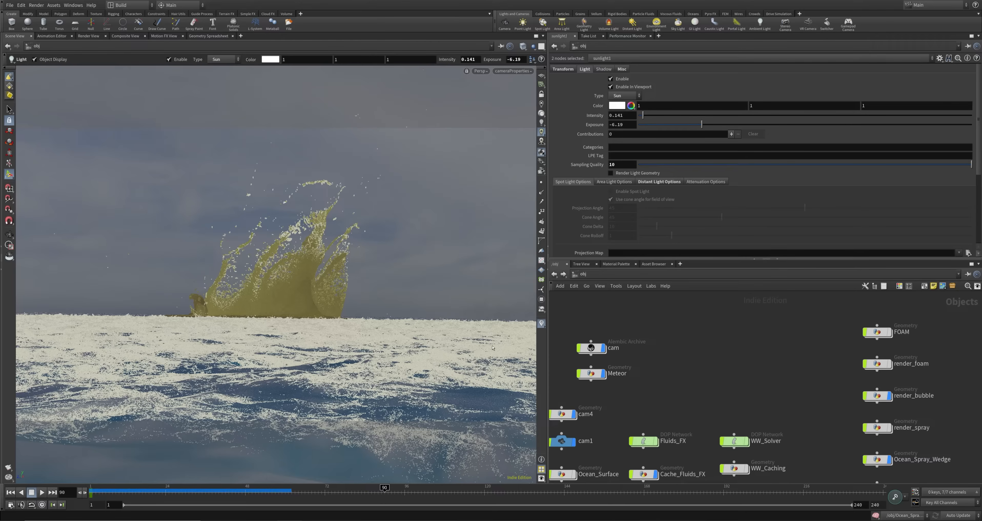
{"action": "double_click", "coordinate": [595, 373]}
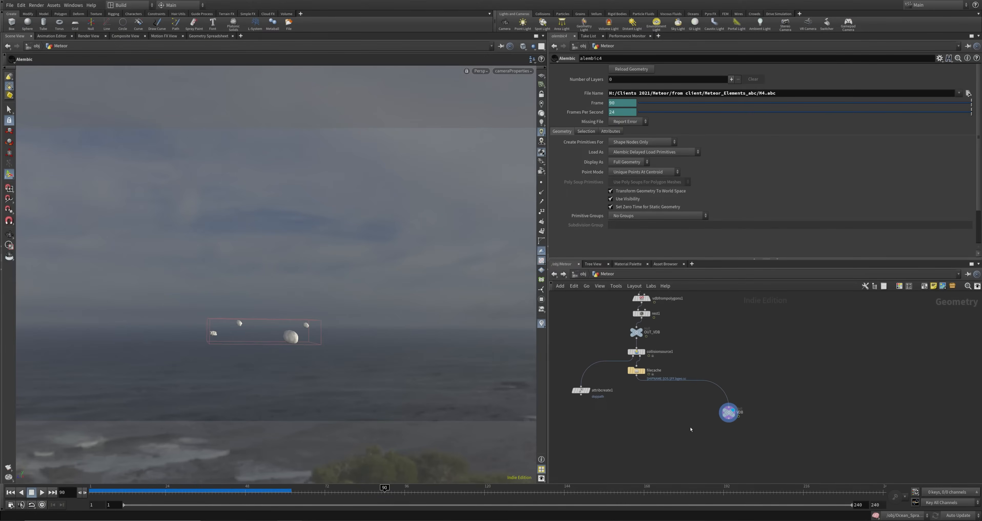
{"action": "middle_click_drag", "start_coordinate": [640, 384], "coordinate": [636, 414]}
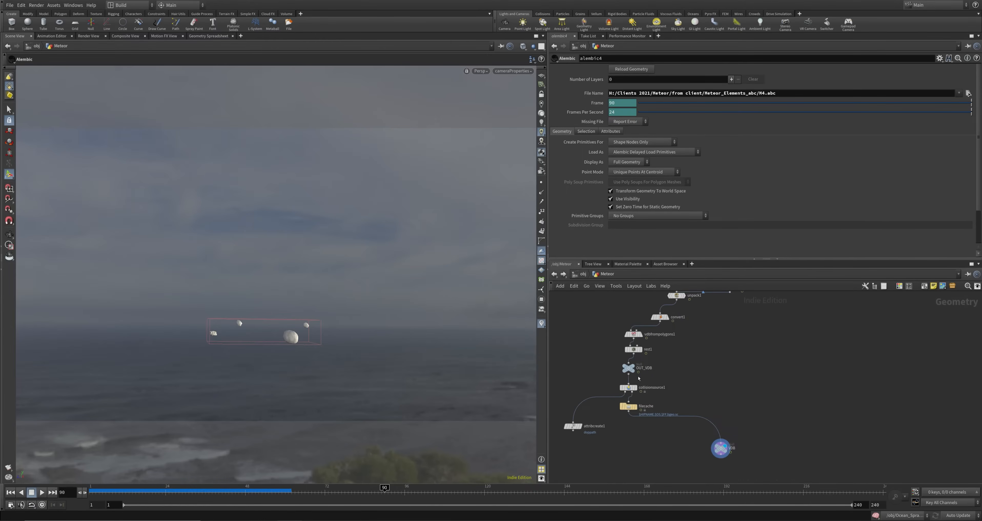
{"action": "scroll", "coordinate": [637, 371], "scroll_direction": "up", "scroll_amount": 5}
{"action": "middle_click_drag", "start_coordinate": [638, 373], "coordinate": [634, 401]}
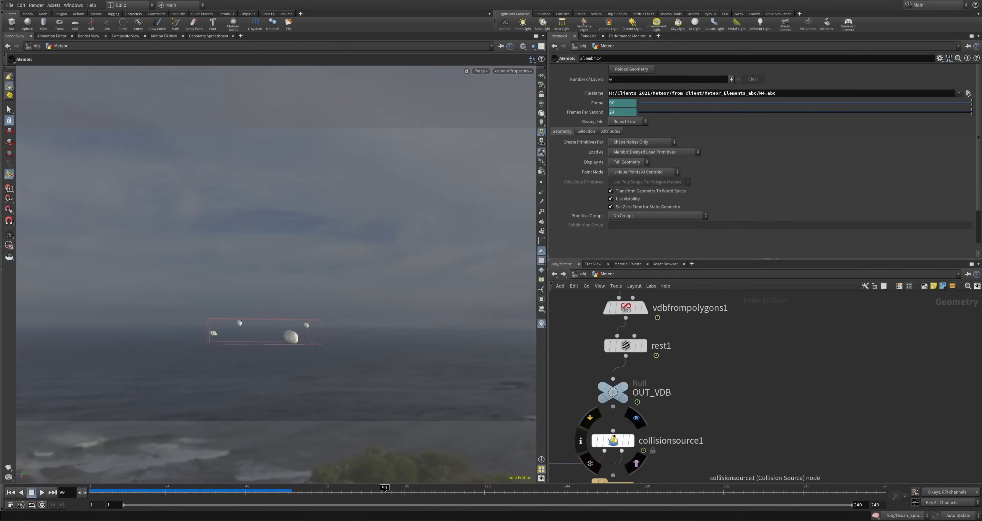
{"action": "left_click", "coordinate": [634, 441]}
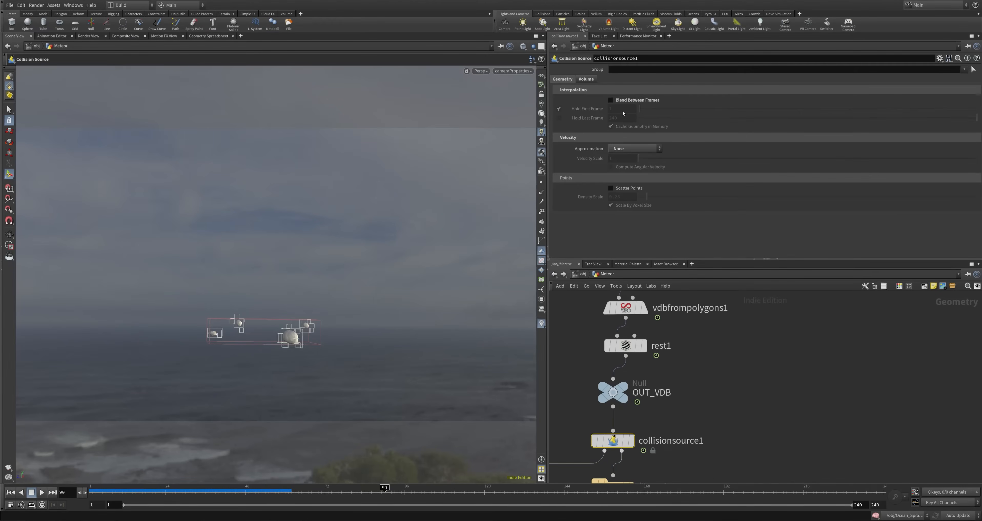
{"action": "left_click", "coordinate": [587, 79]}
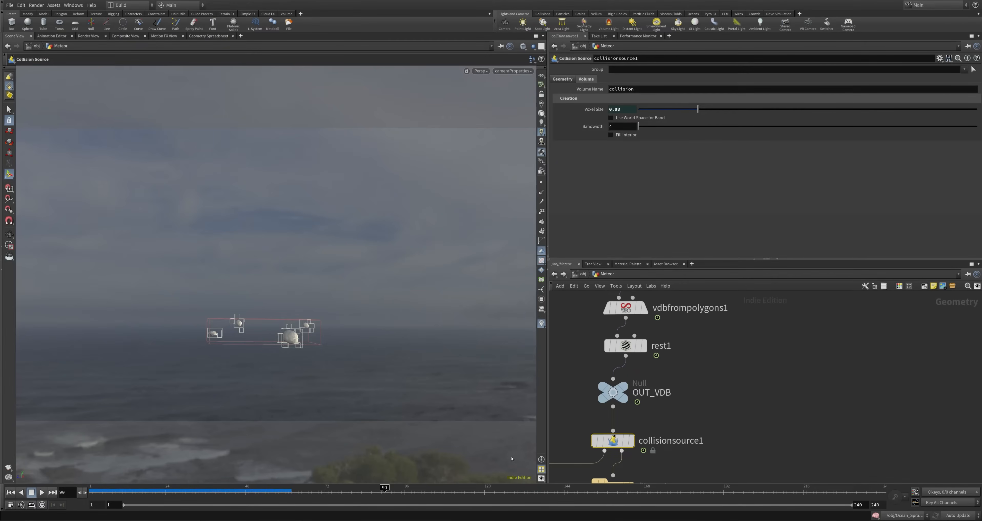
Step: Move the VDB null closer so it sits just below the filecache node in the Meteor network
{"action": "scroll", "coordinate": [707, 422], "scroll_direction": "down", "scroll_amount": 4}
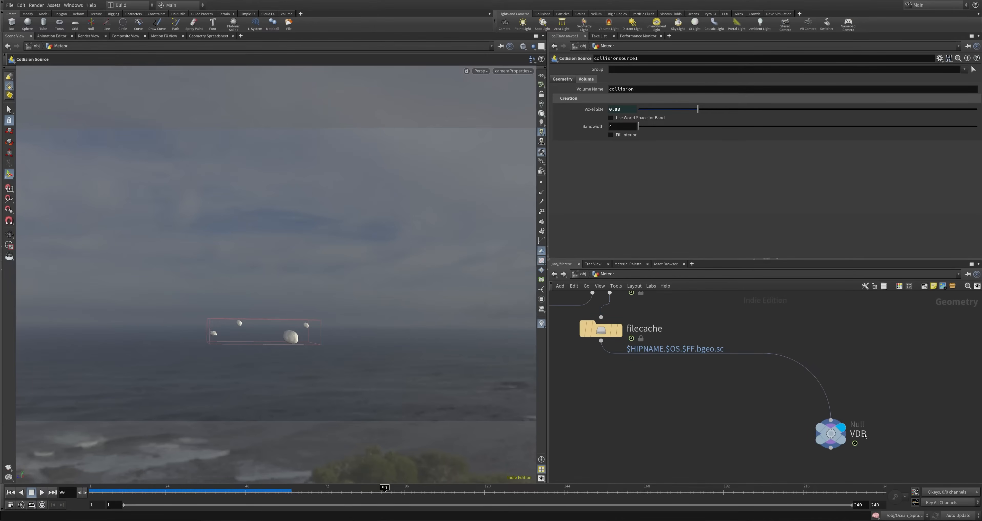
{"action": "mouse_move", "coordinate": [840, 432]}
{"action": "left_click_drag", "start_coordinate": [827, 433], "coordinate": [655, 428]}
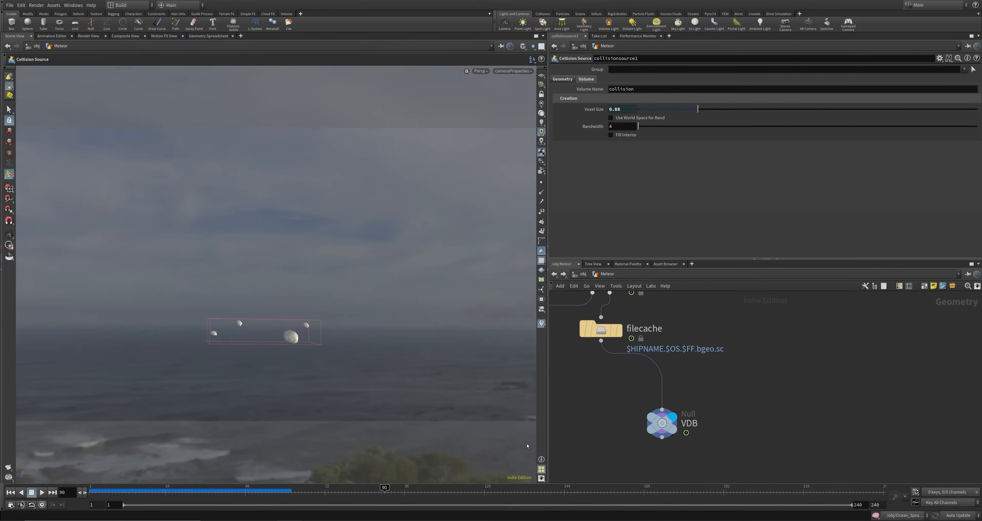
Step: In the Ocean_Surface network, reposition the OUT_SURFACE and OUT_POINTS nulls beneath their blast nodes
{"action": "left_click", "coordinate": [585, 274]}
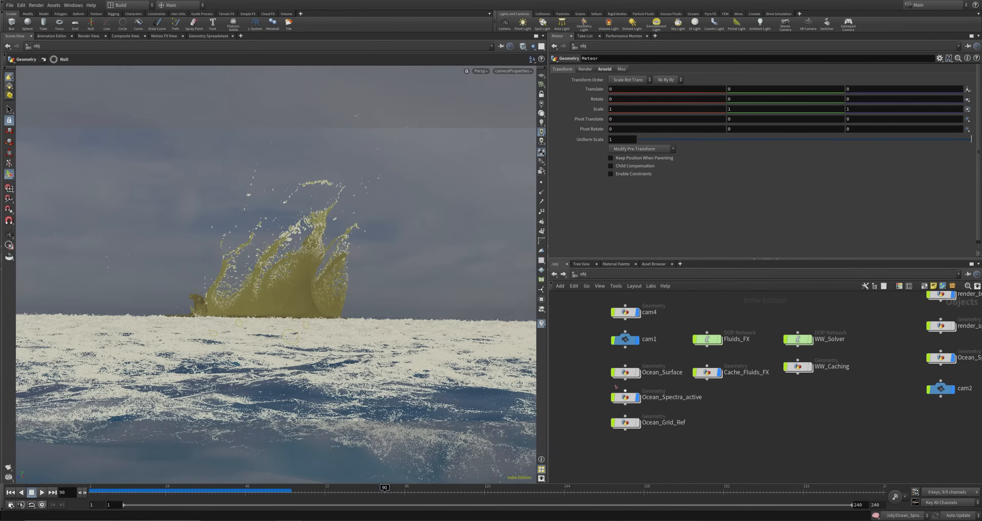
{"action": "double_click", "coordinate": [636, 372]}
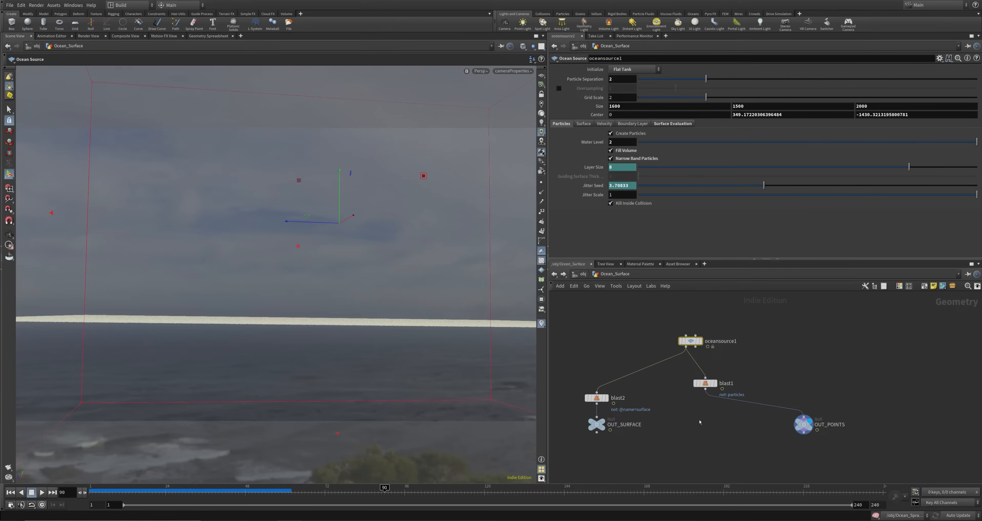
{"action": "mouse_move", "coordinate": [596, 400]}
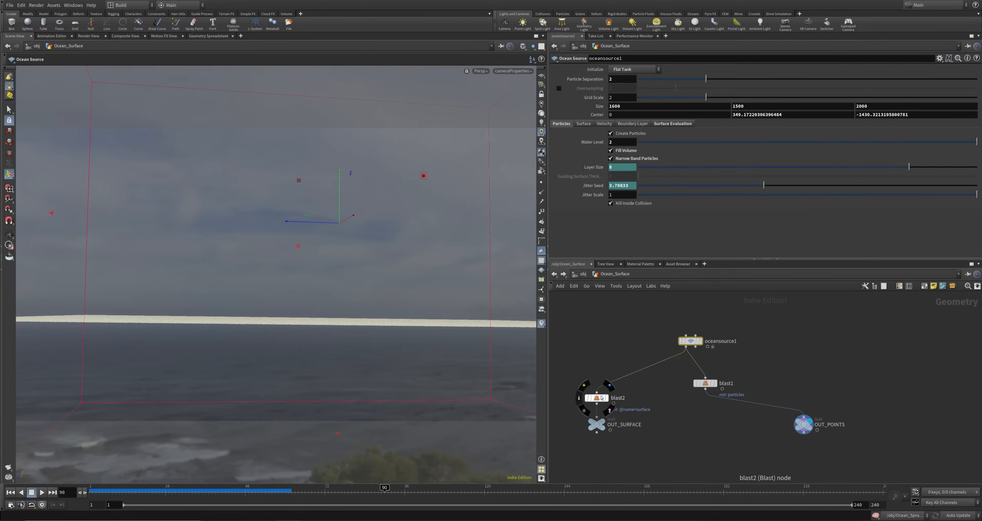
{"action": "mouse_move", "coordinate": [604, 429]}
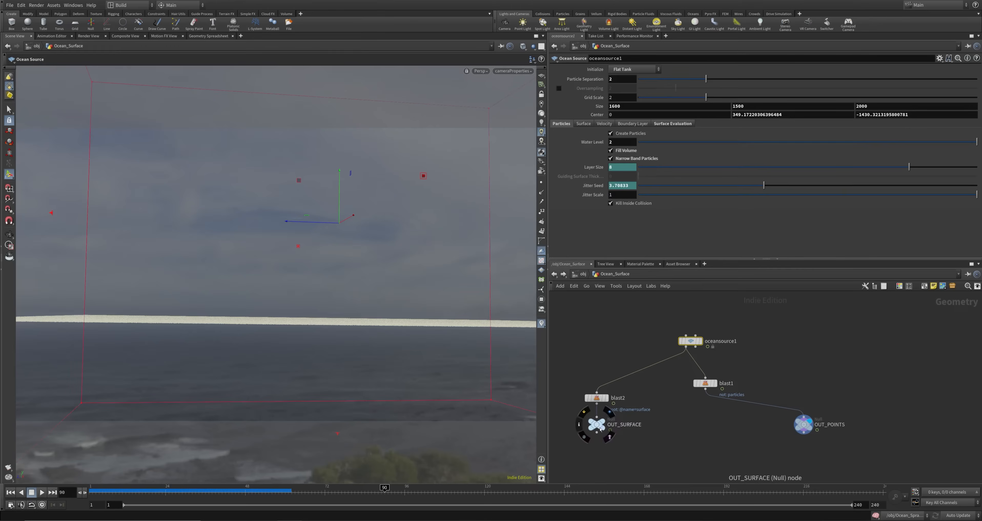
{"action": "left_click_drag", "start_coordinate": [605, 429], "coordinate": [602, 449]}
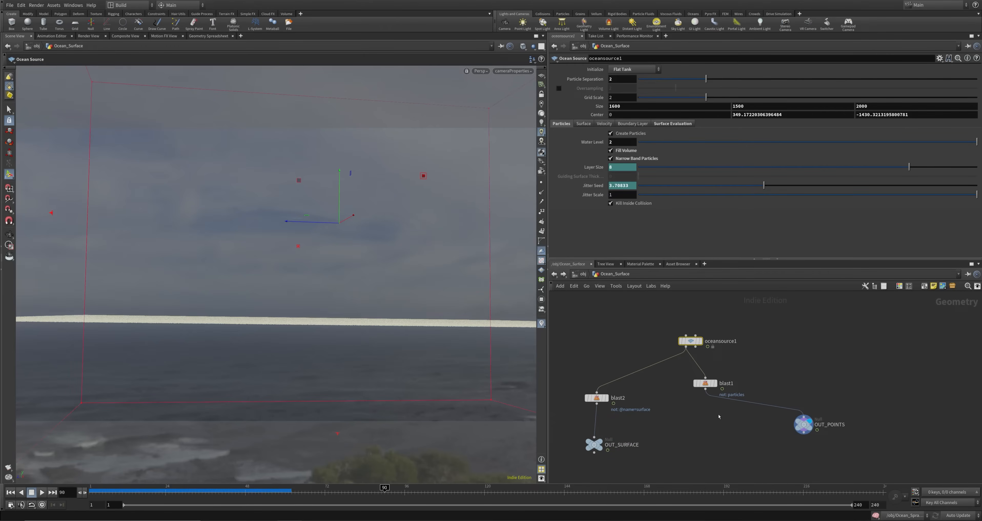
{"action": "left_click_drag", "start_coordinate": [803, 426], "coordinate": [705, 446]}
Step: In the Ocean_Spectra_active network, display grid1 and check its parameters, then return the display to oceanevaluate1
{"action": "left_click", "coordinate": [583, 276]}
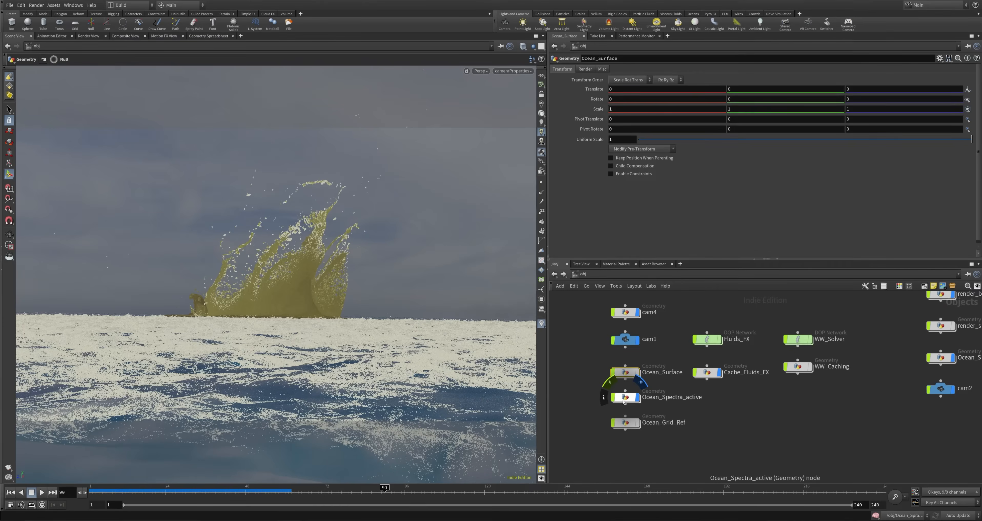
{"action": "double_click", "coordinate": [625, 398]}
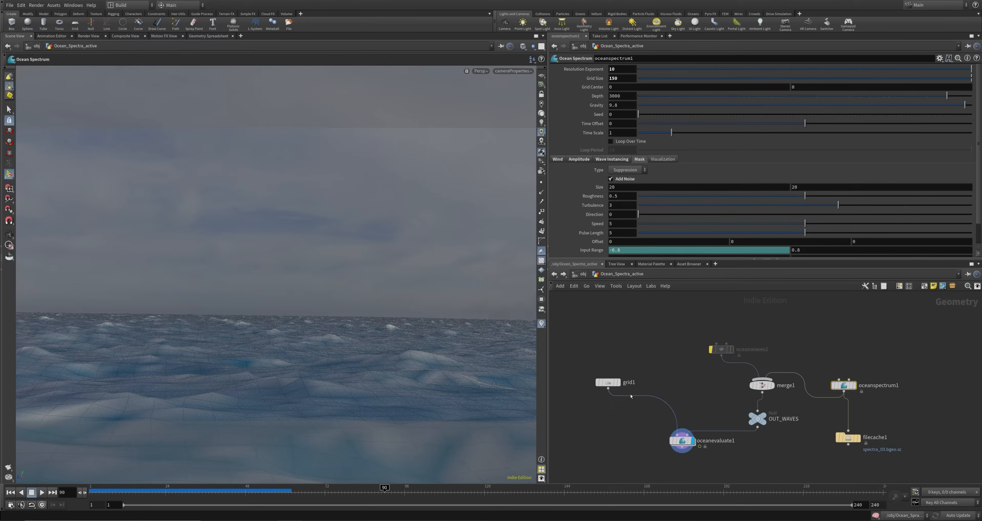
{"action": "left_click", "coordinate": [619, 384]}
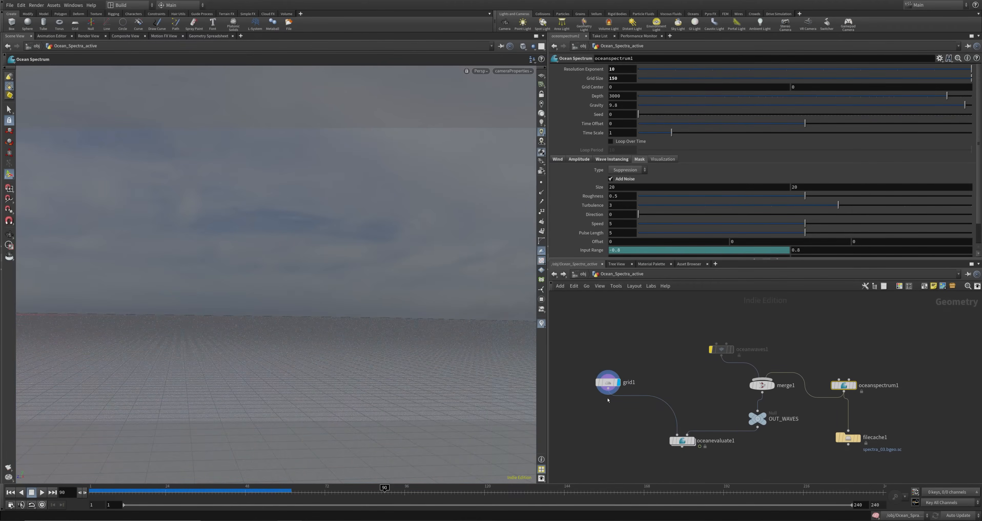
{"action": "left_click", "coordinate": [609, 383]}
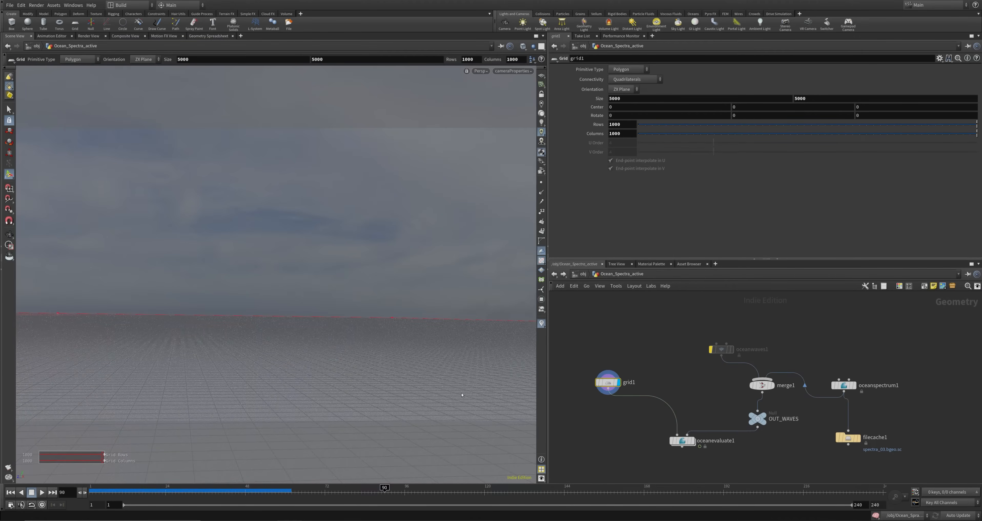
{"action": "left_click", "coordinate": [692, 441]}
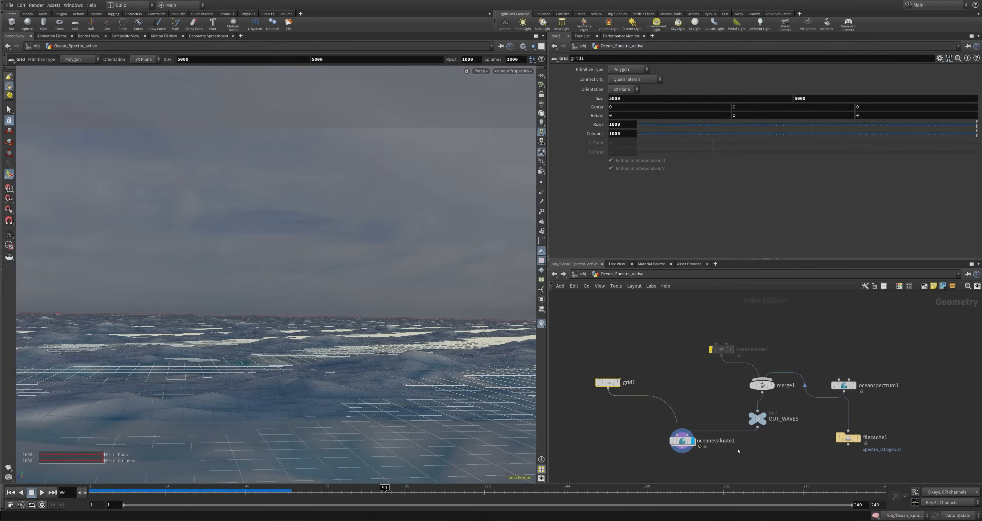
Step: Toggle Visualize Cusp off and back on for oceanevaluate1 to compare the ocean surface with and without it
{"action": "left_click", "coordinate": [693, 449]}
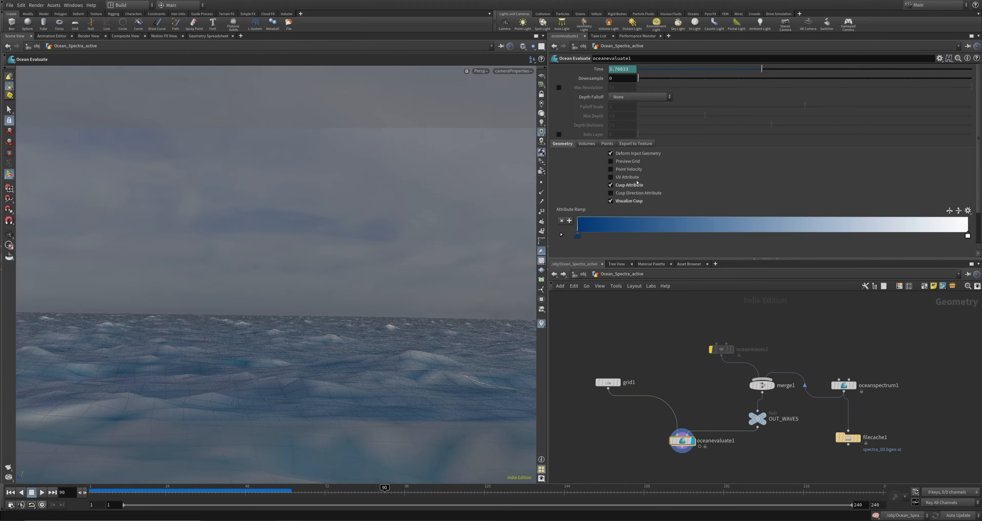
{"action": "left_click", "coordinate": [611, 201]}
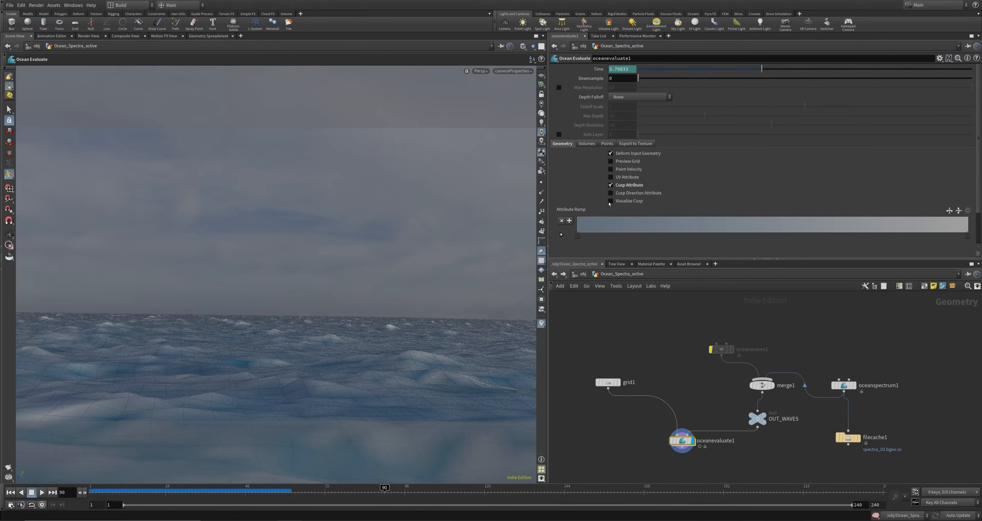
{"action": "left_click", "coordinate": [611, 201]}
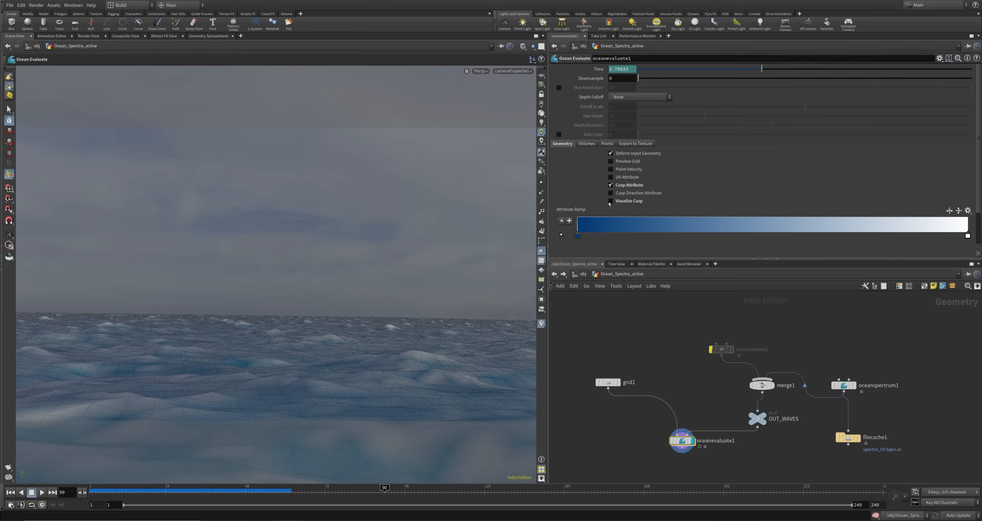
{"action": "left_click", "coordinate": [610, 202]}
{"action": "left_click", "coordinate": [610, 201]}
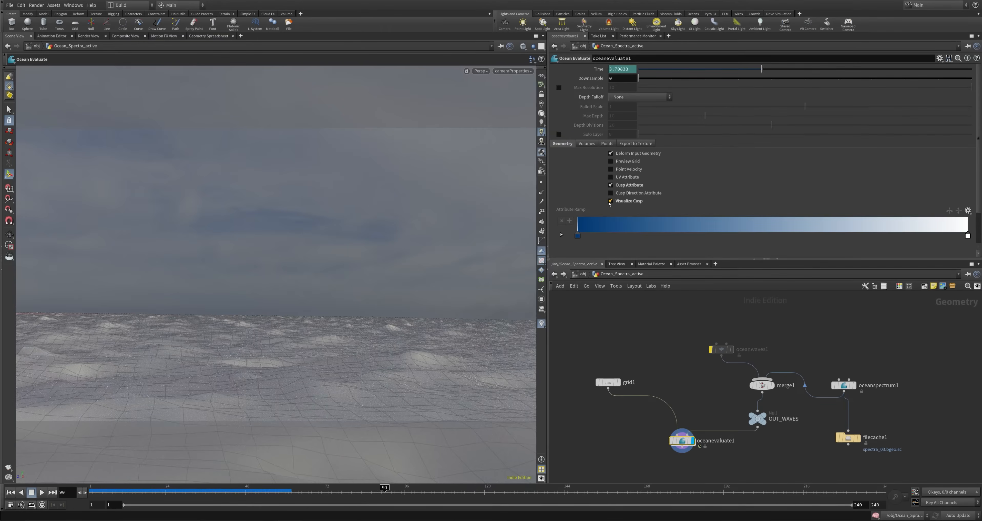
{"action": "left_click", "coordinate": [611, 201]}
{"action": "left_click", "coordinate": [610, 201]}
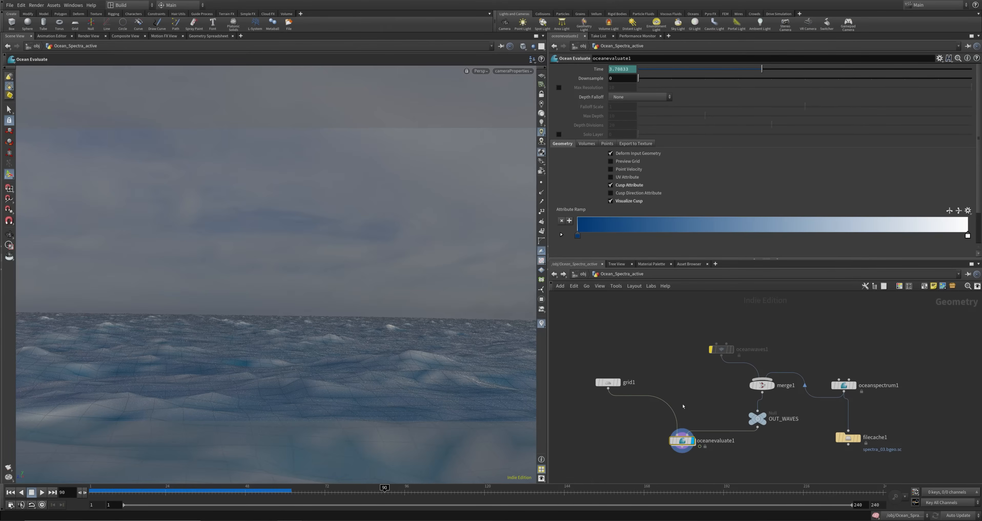
Step: Show the oceanspectrum1 parameters and move the filecache1 node further down below it
{"action": "left_click", "coordinate": [844, 385]}
{"action": "middle_click_drag", "start_coordinate": [780, 468], "coordinate": [669, 449]}
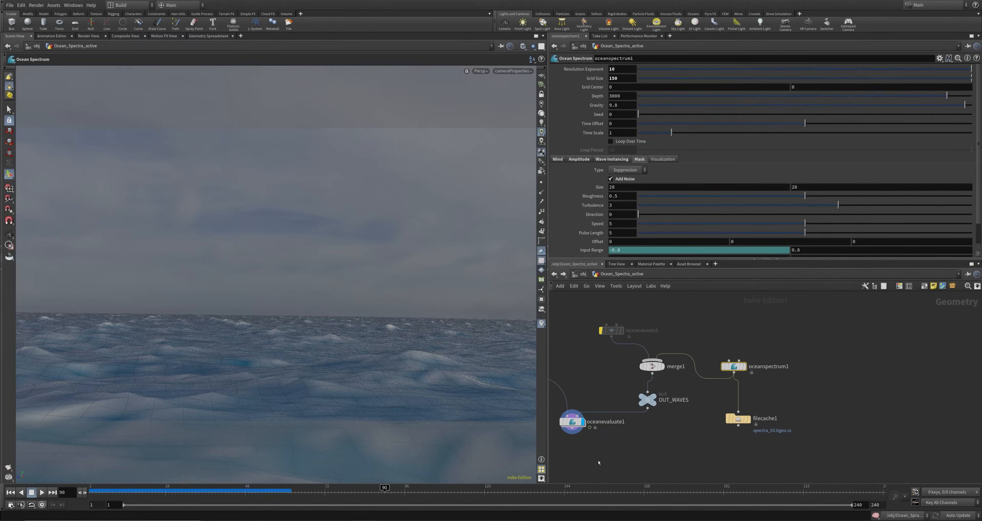
{"action": "left_click_drag", "start_coordinate": [736, 419], "coordinate": [732, 445]}
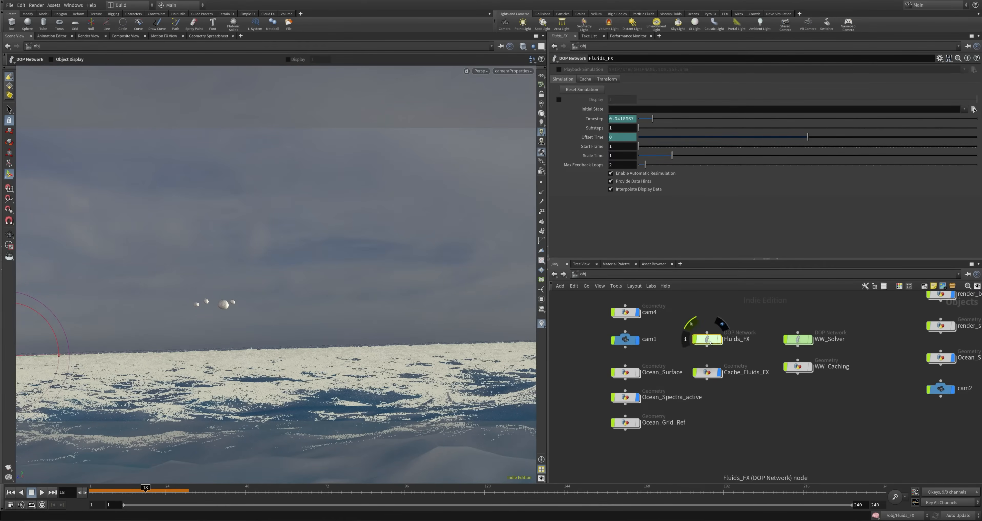
Step: Open the Fluids_FX DOP network and spread flipobject1 and flipsolver1 away from the Meteor collision branch
{"action": "double_click", "coordinate": [709, 339]}
{"action": "middle_click_drag", "start_coordinate": [755, 397], "coordinate": [765, 416]}
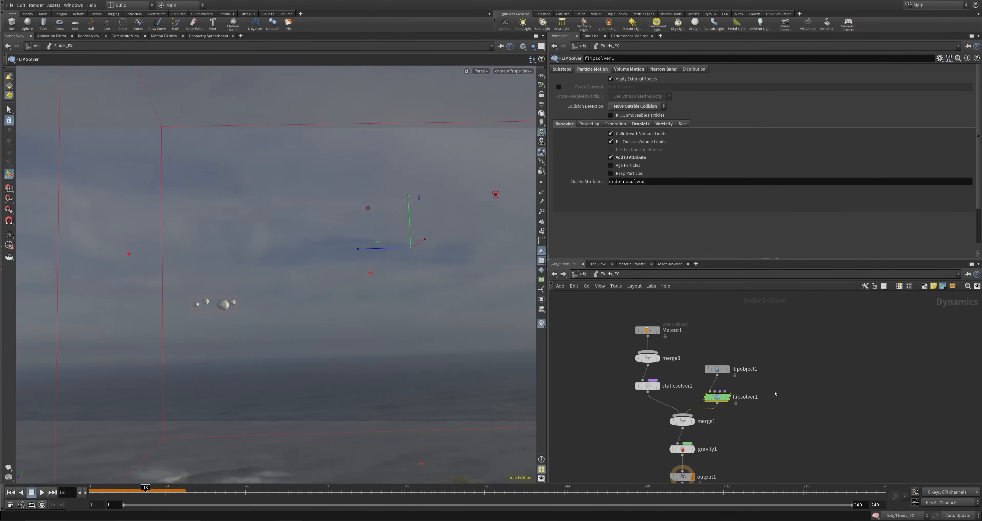
{"action": "left_click_drag", "start_coordinate": [716, 370], "coordinate": [836, 337]}
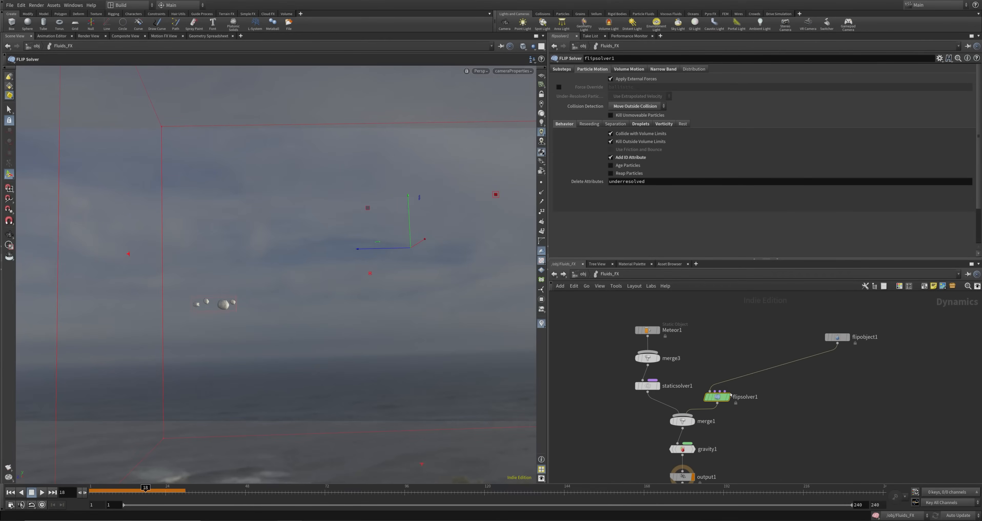
{"action": "left_click_drag", "start_coordinate": [718, 397], "coordinate": [834, 397]}
{"action": "left_click_drag", "start_coordinate": [843, 336], "coordinate": [766, 337]}
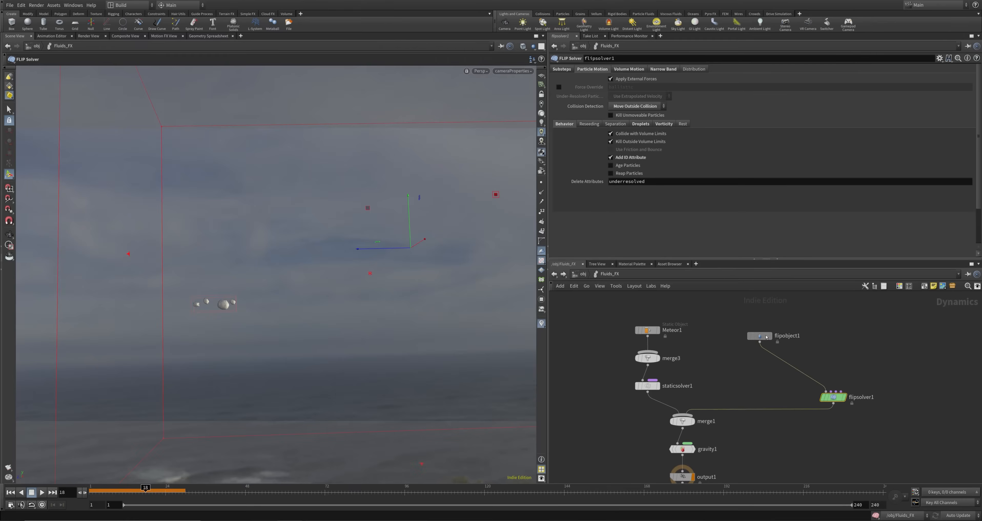
Step: Examine the SOP Path and Surface Volume references of flipobject1, and place the node up and to the right of flipsolver1
{"action": "left_click", "coordinate": [765, 337]}
{"action": "left_click_drag", "start_coordinate": [706, 152], "coordinate": [588, 153]}
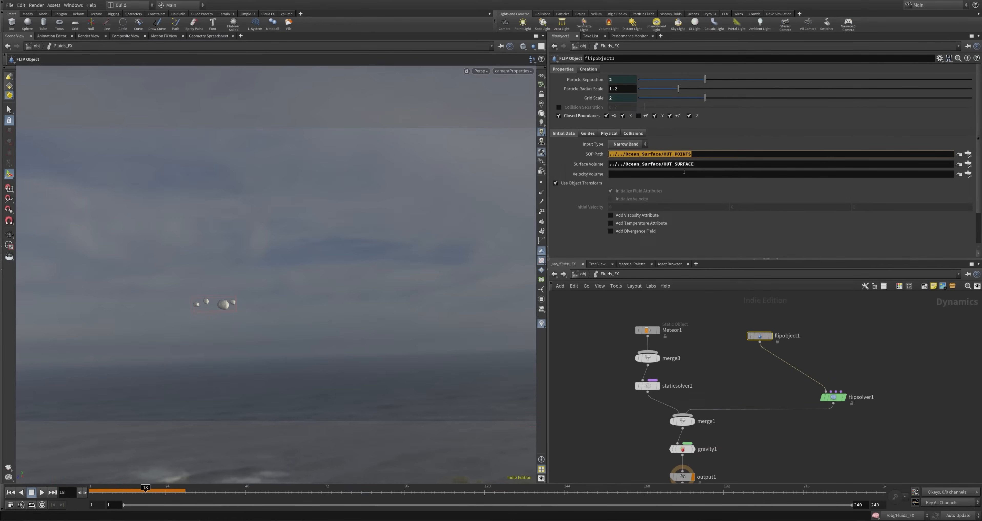
{"action": "left_click_drag", "start_coordinate": [720, 165], "coordinate": [606, 164]}
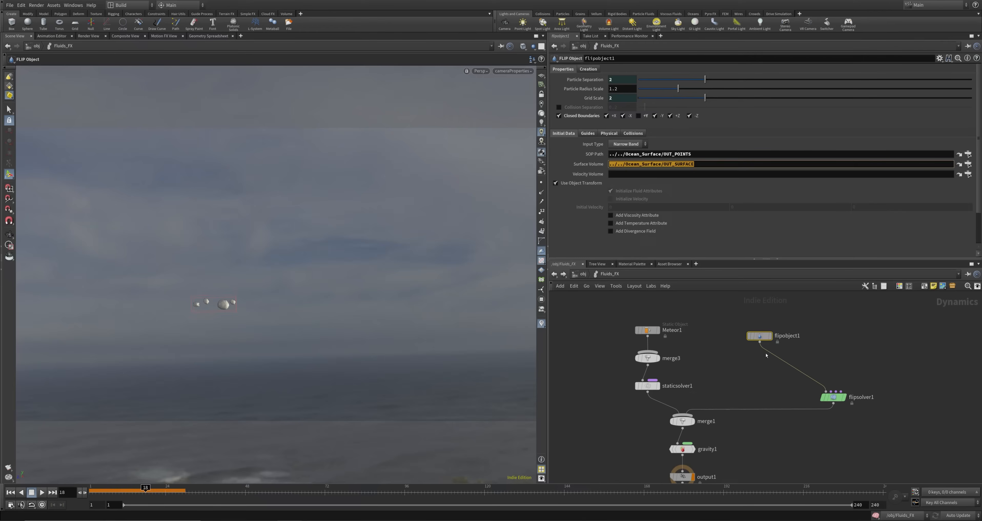
{"action": "left_click_drag", "start_coordinate": [759, 336], "coordinate": [878, 330]}
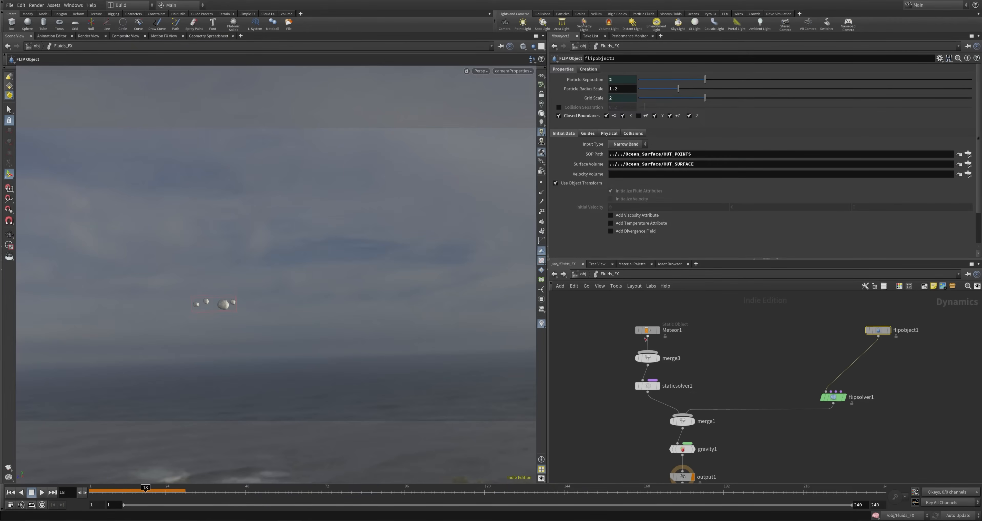
Step: Examine the Proxy Volume path in the volume collision settings of the Meteor1 static object
{"action": "left_click", "coordinate": [647, 329]}
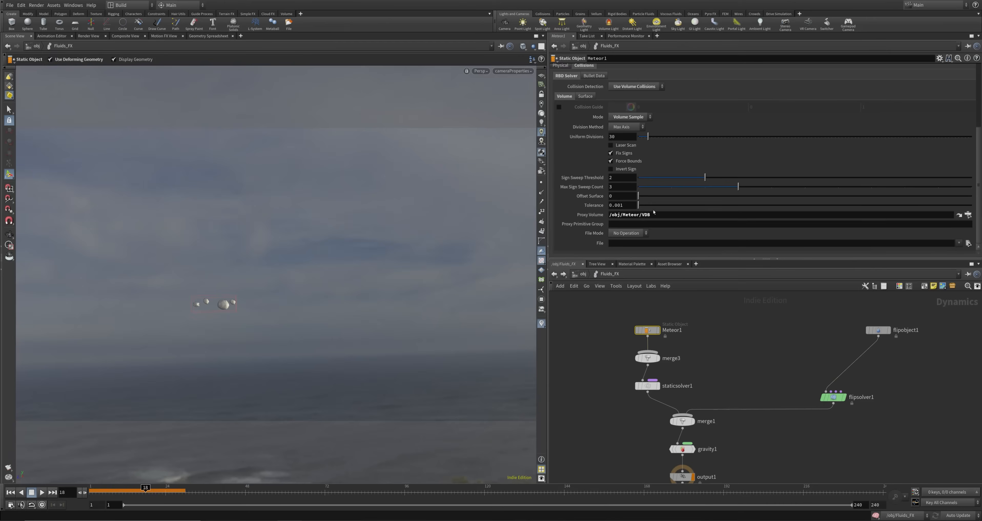
{"action": "left_click_drag", "start_coordinate": [651, 215], "coordinate": [528, 203]}
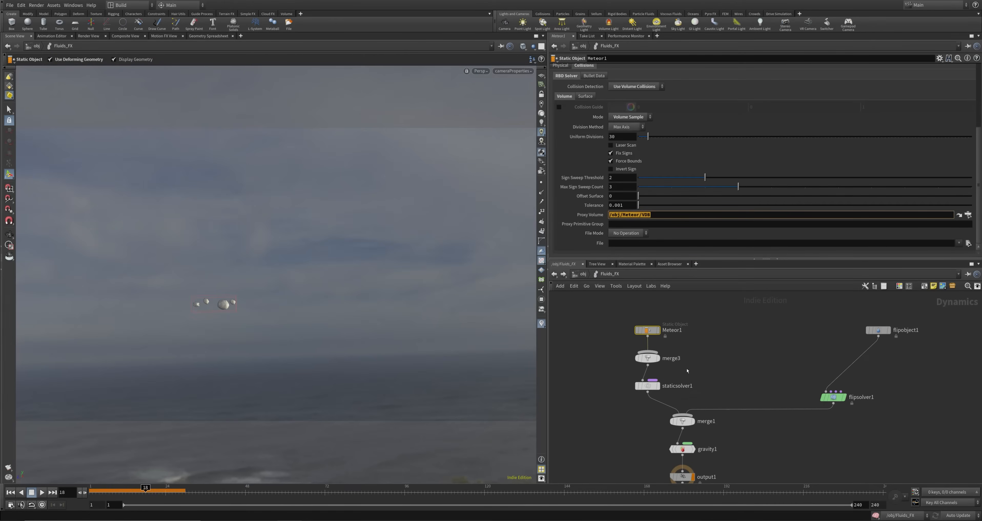
{"action": "left_click", "coordinate": [746, 394]}
Step: Bring the FLIP branch into focus and show the flipobject1 properties again
{"action": "middle_click_drag", "start_coordinate": [777, 440], "coordinate": [715, 376]}
{"action": "middle_click_drag", "start_coordinate": [801, 301], "coordinate": [725, 381]}
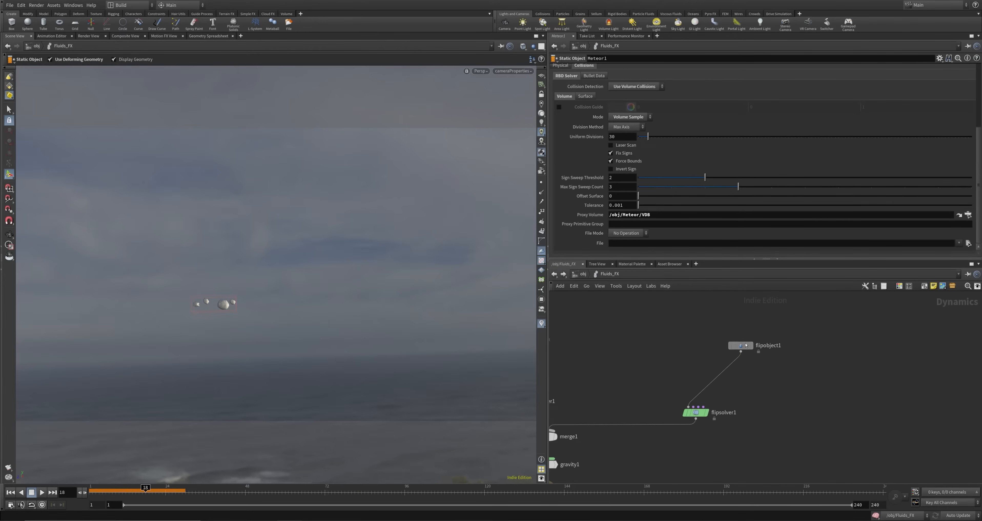
{"action": "left_click", "coordinate": [743, 346]}
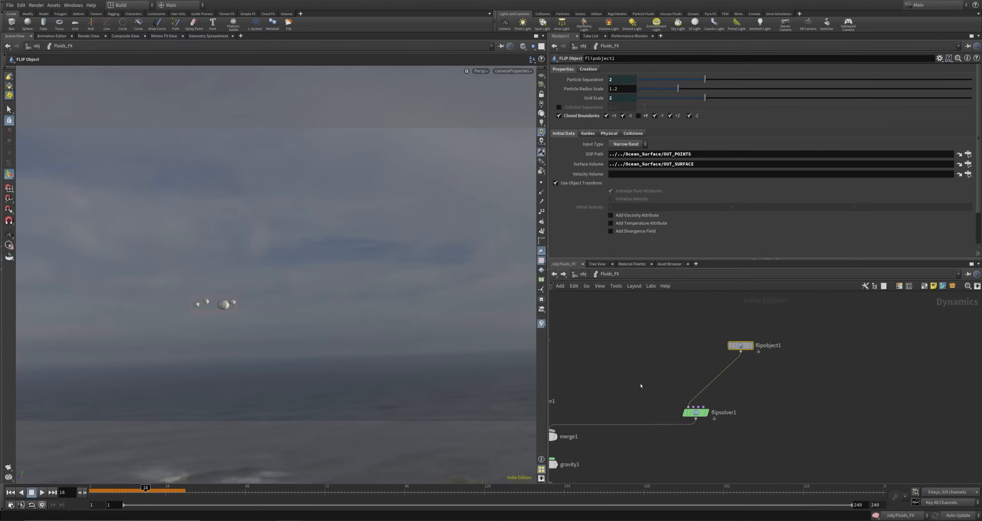
Step: Place flipobject1 up and to the left of flipsolver1, and review flipsolver1's substep, particle motion and volume motion settings
{"action": "left_click_drag", "start_coordinate": [740, 345], "coordinate": [618, 329]}
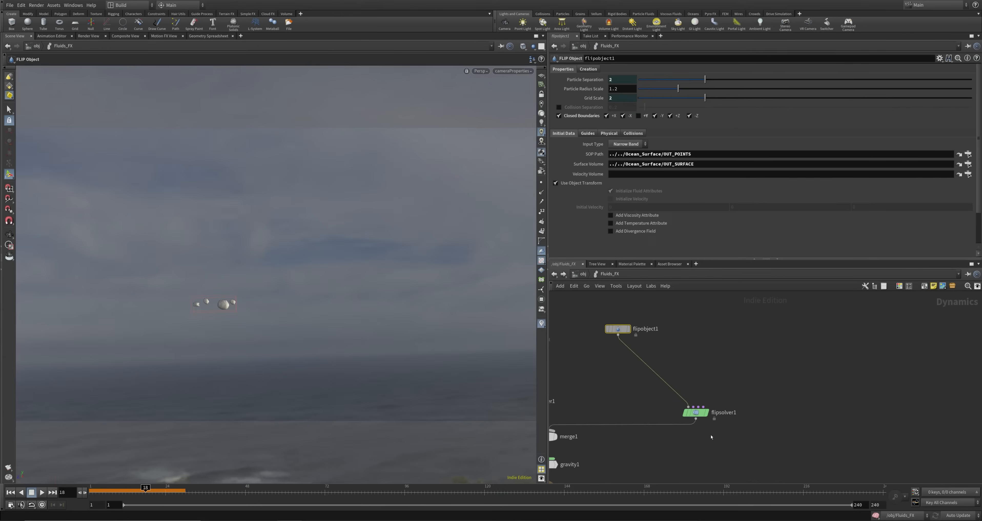
{"action": "left_click", "coordinate": [696, 413]}
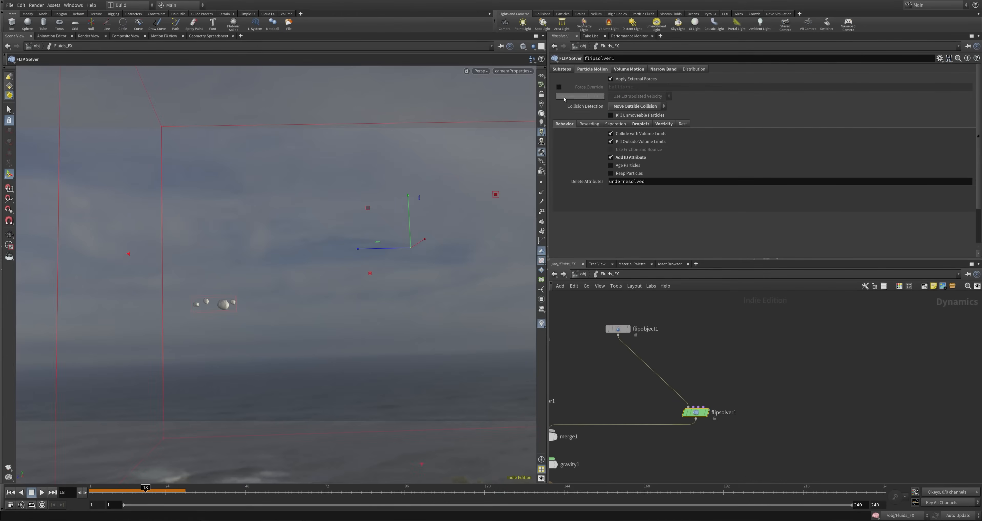
{"action": "left_click", "coordinate": [563, 70]}
{"action": "left_click", "coordinate": [584, 70]}
{"action": "left_click", "coordinate": [626, 72]}
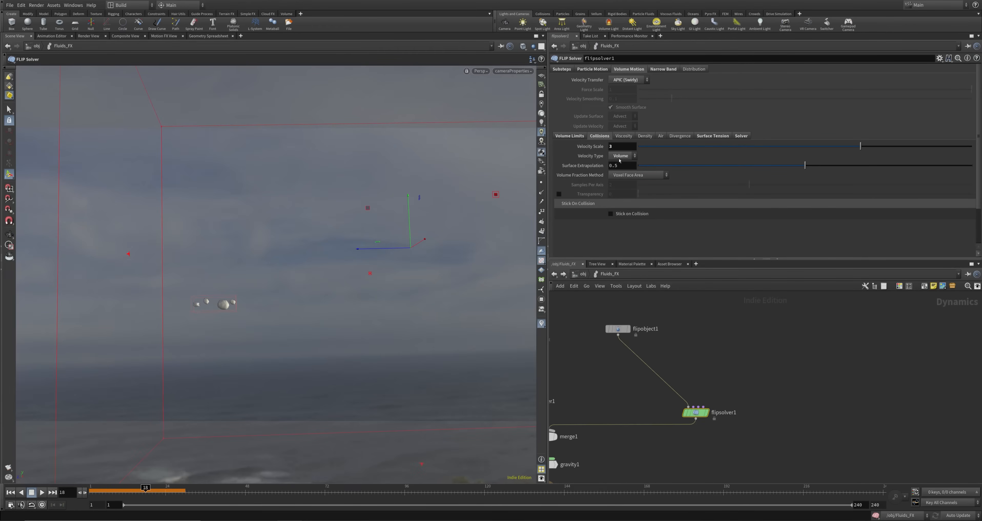
Step: Examine the Box Size and Box Center references in flipsolver1's volume limits, plus its narrow band settings
{"action": "left_click", "coordinate": [586, 138]}
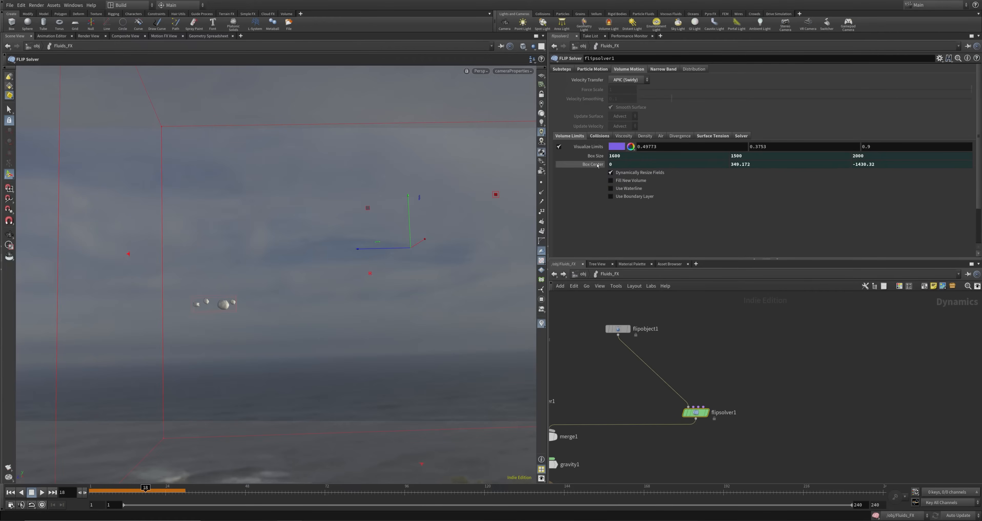
{"action": "left_click_drag", "start_coordinate": [599, 161], "coordinate": [728, 155]}
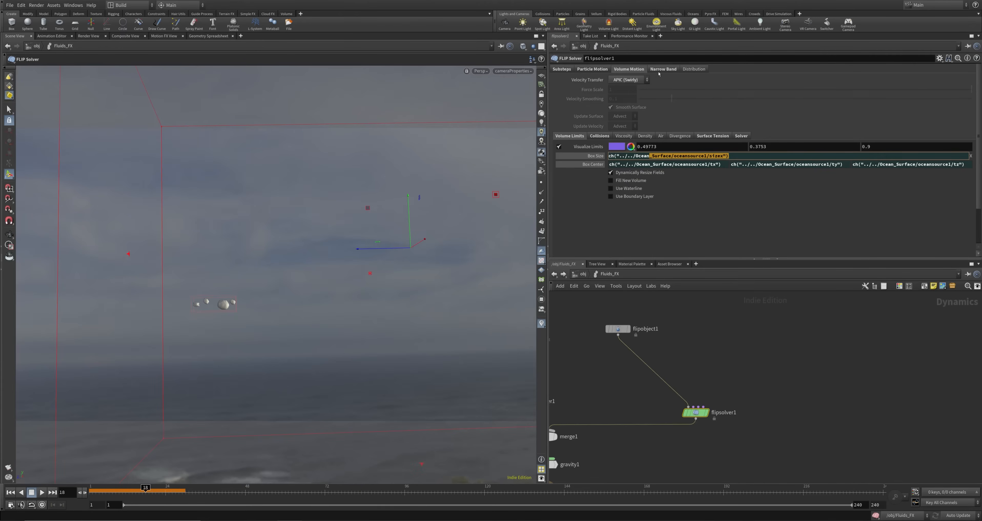
{"action": "key", "text": "Escape"}
{"action": "left_click", "coordinate": [666, 73]}
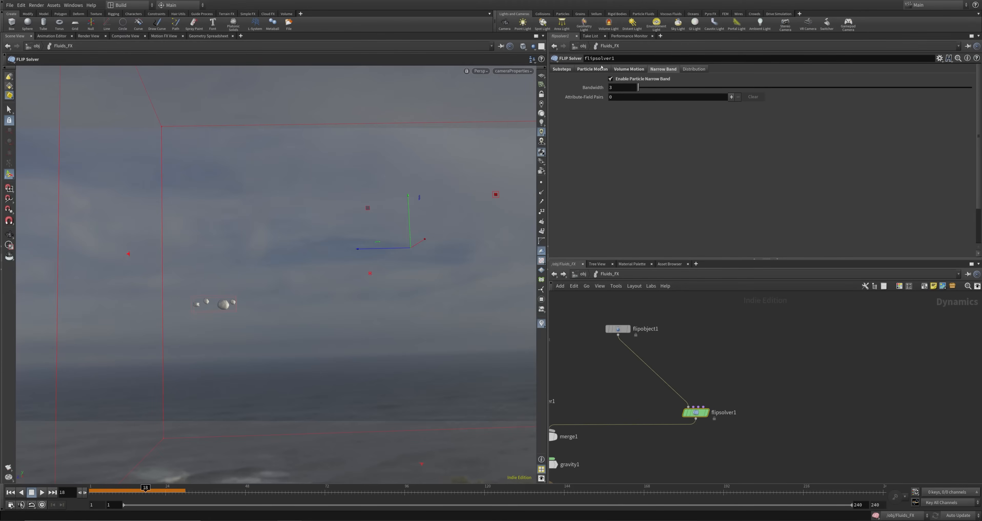
{"action": "left_click", "coordinate": [592, 69]}
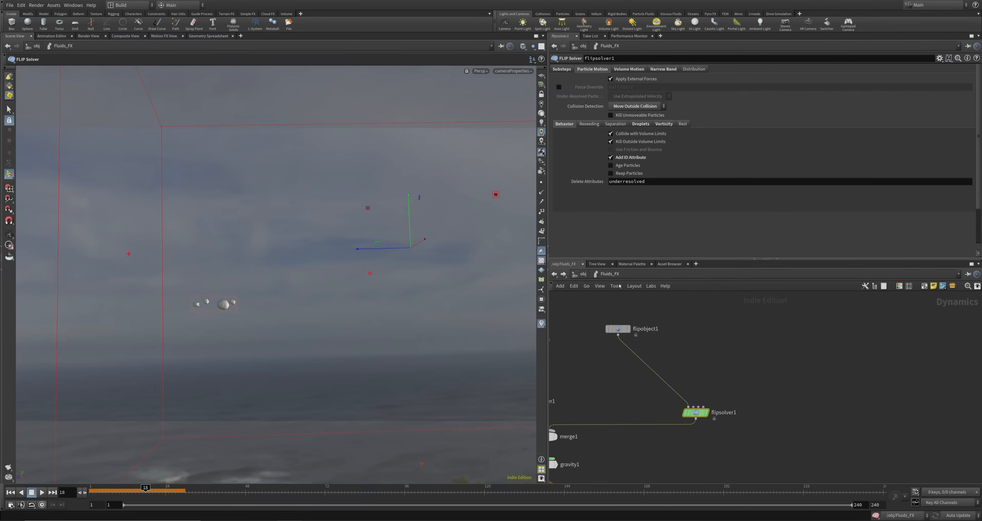
Step: Move flipobject1 back up and to the right of flipsolver1, and check the solver's volume motion collision settings
{"action": "left_click_drag", "start_coordinate": [619, 330], "coordinate": [756, 342]}
{"action": "middle_click_drag", "start_coordinate": [617, 351], "coordinate": [665, 392]}
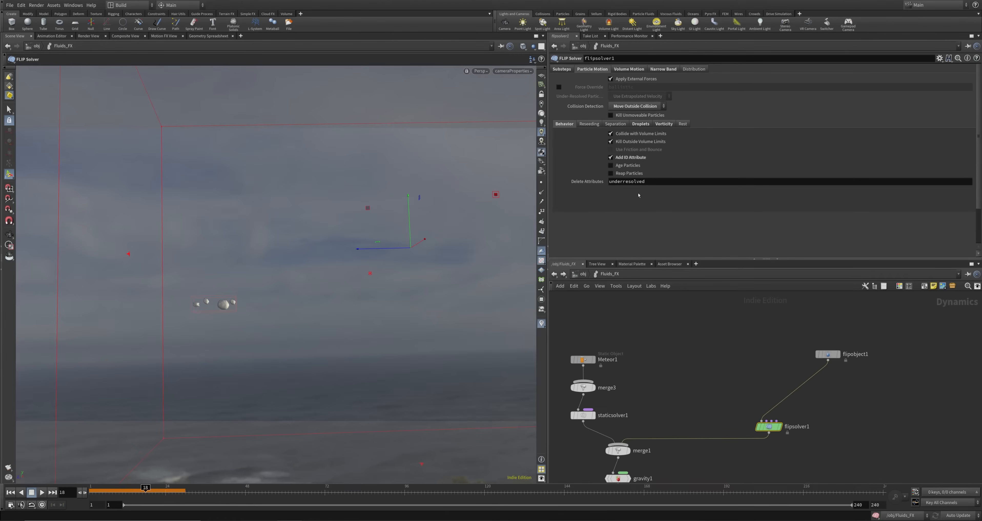
{"action": "left_click", "coordinate": [619, 69]}
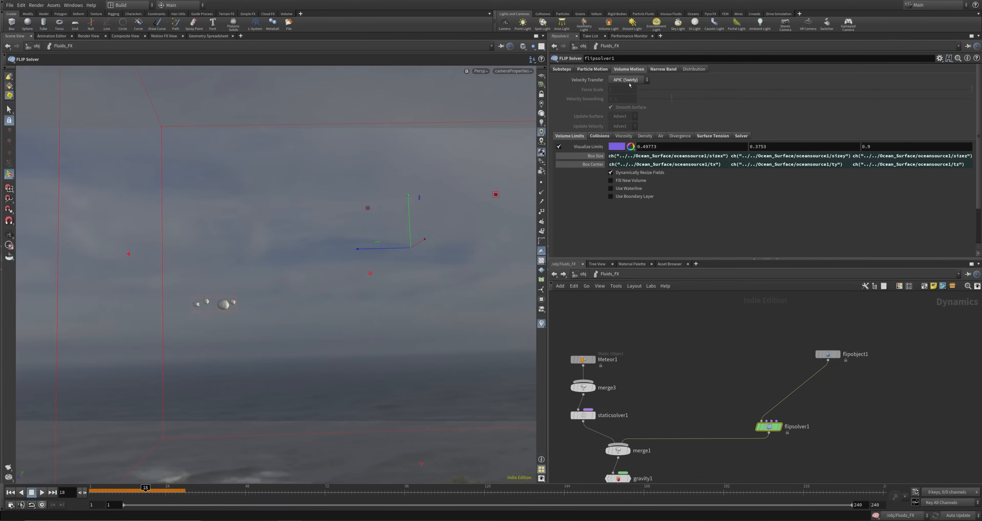
{"action": "left_click", "coordinate": [595, 137]}
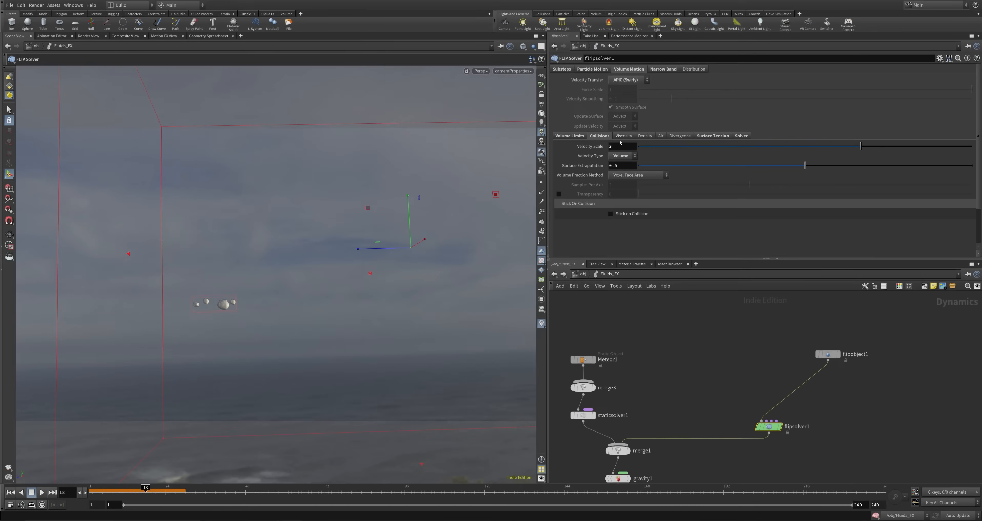
Step: Examine the droplet detection and vorticity settings in flipsolver1's particle motion parameters
{"action": "left_click", "coordinate": [609, 69]}
{"action": "left_click", "coordinate": [641, 123]}
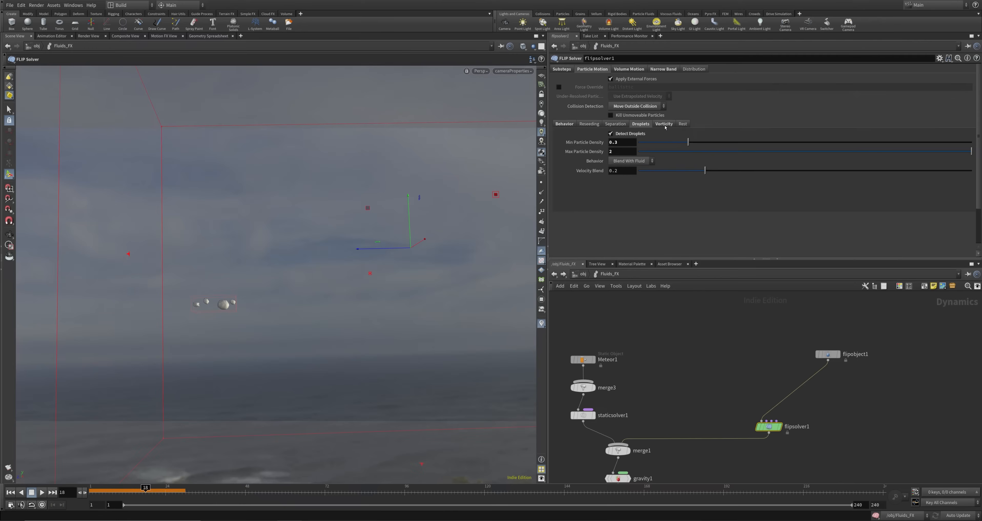
{"action": "left_click", "coordinate": [664, 125]}
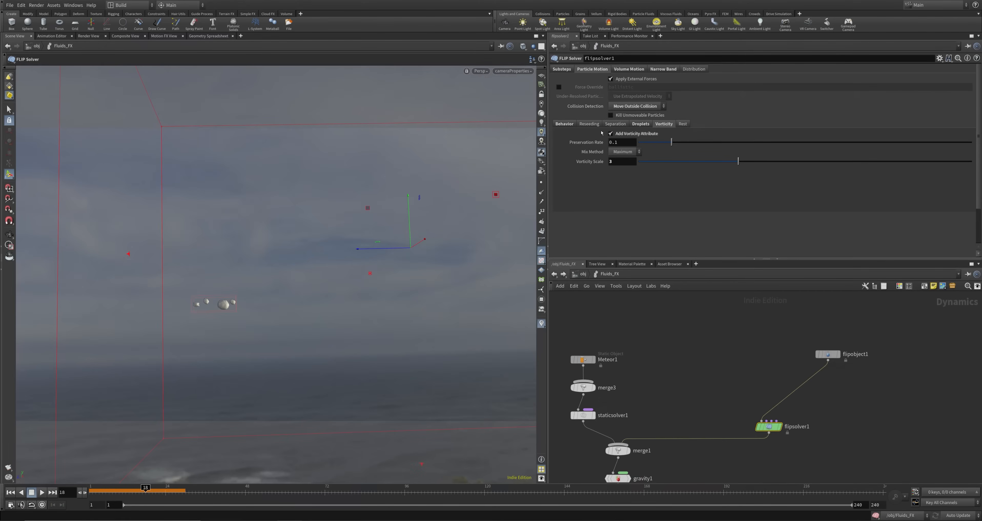
{"action": "left_click", "coordinate": [643, 124]}
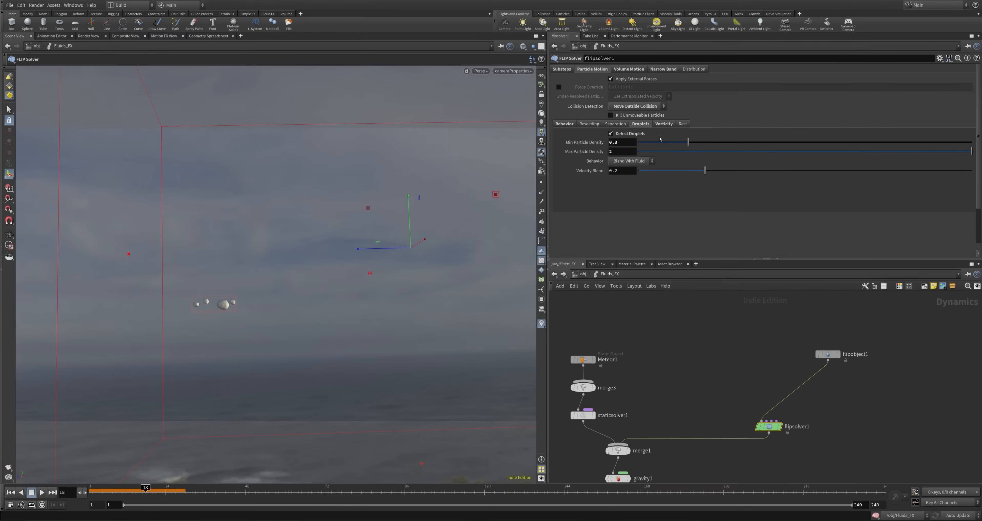
{"action": "left_click", "coordinate": [664, 124]}
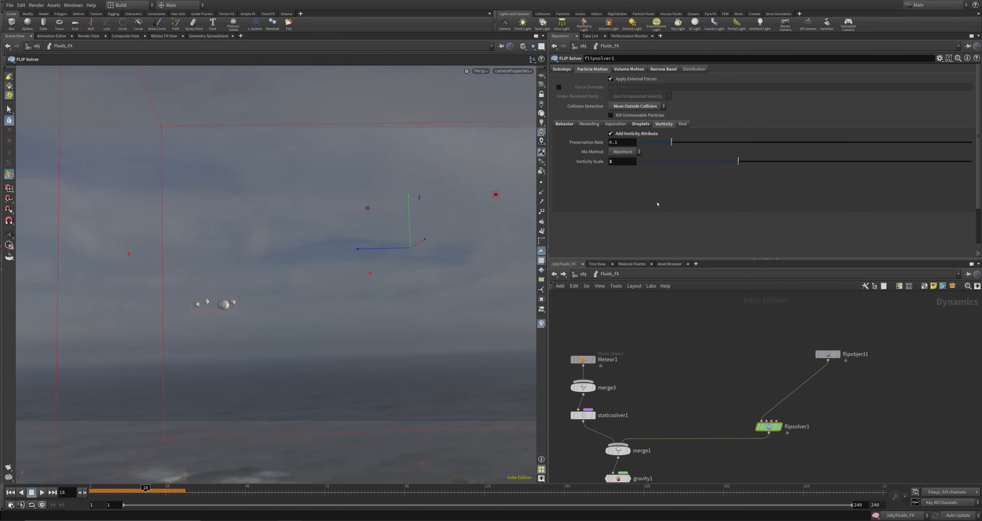
{"action": "mouse_move", "coordinate": [639, 136]}
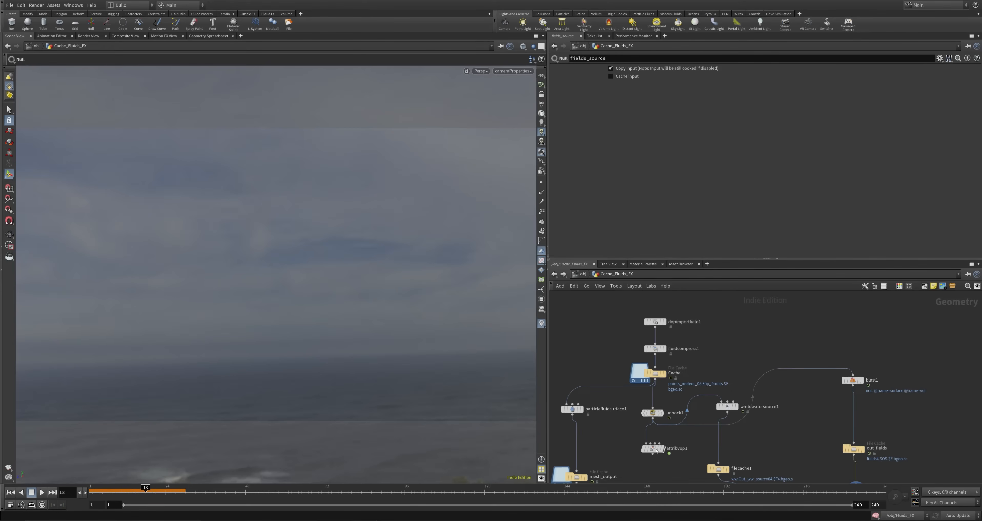
Step: Show the parameters of dopimportfield1 in the Cache_Fluids_FX network and examine its DOP Network and DOP Node paths
{"action": "key", "text": "Tab"}
{"action": "key", "text": "Escape"}
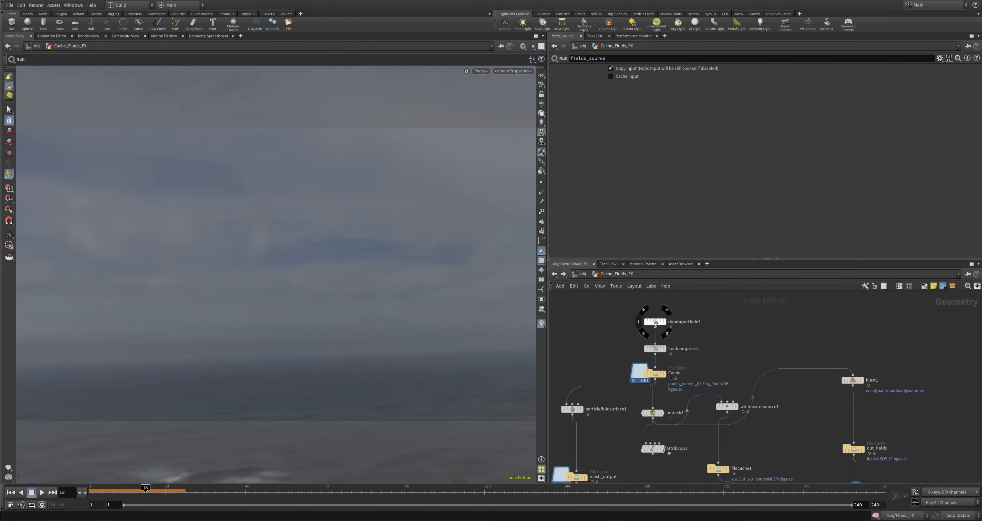
{"action": "left_click_drag", "start_coordinate": [639, 327], "coordinate": [691, 334]}
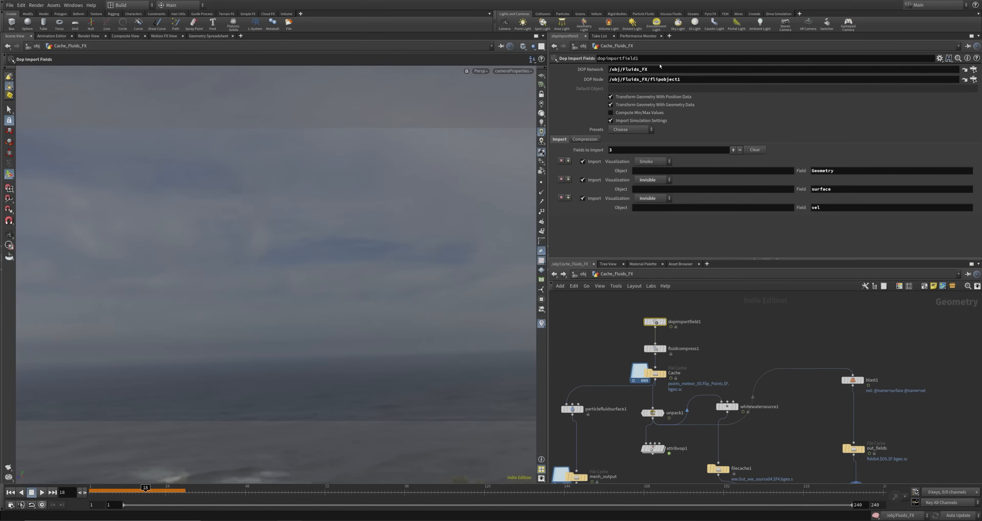
{"action": "double_click", "coordinate": [610, 69]}
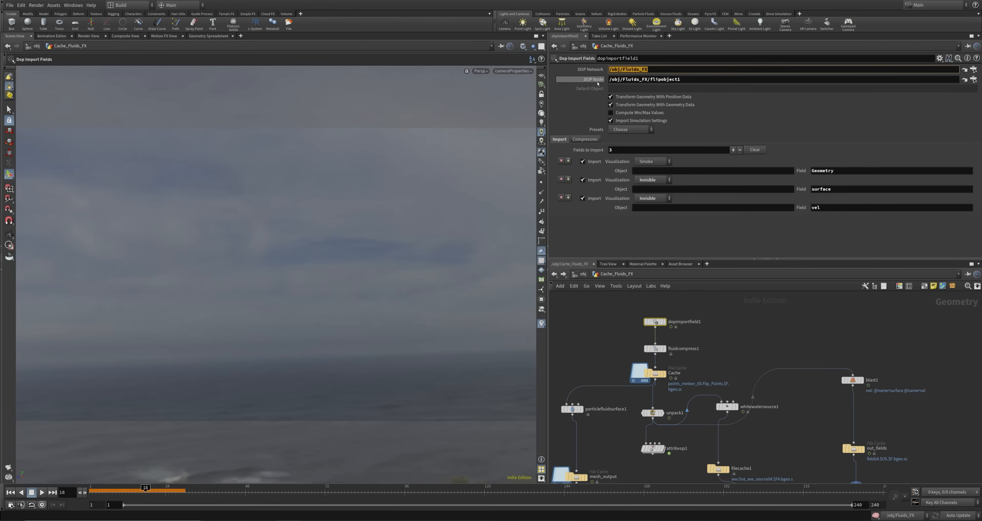
{"action": "left_click", "coordinate": [699, 79]}
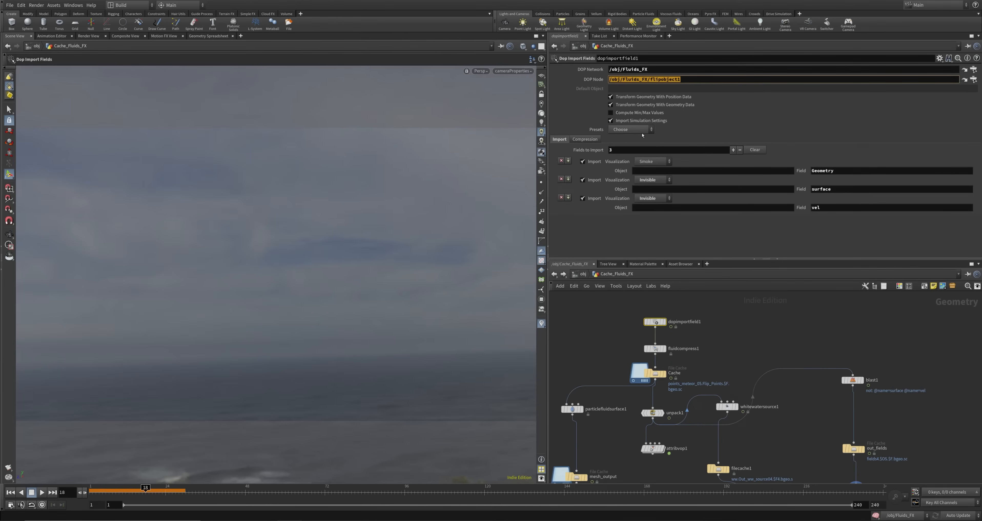
Step: Apply the FLIP Fluid preset to dopimportfield1 and check its Geometry, surface and vel field entries
{"action": "left_click", "coordinate": [642, 130]}
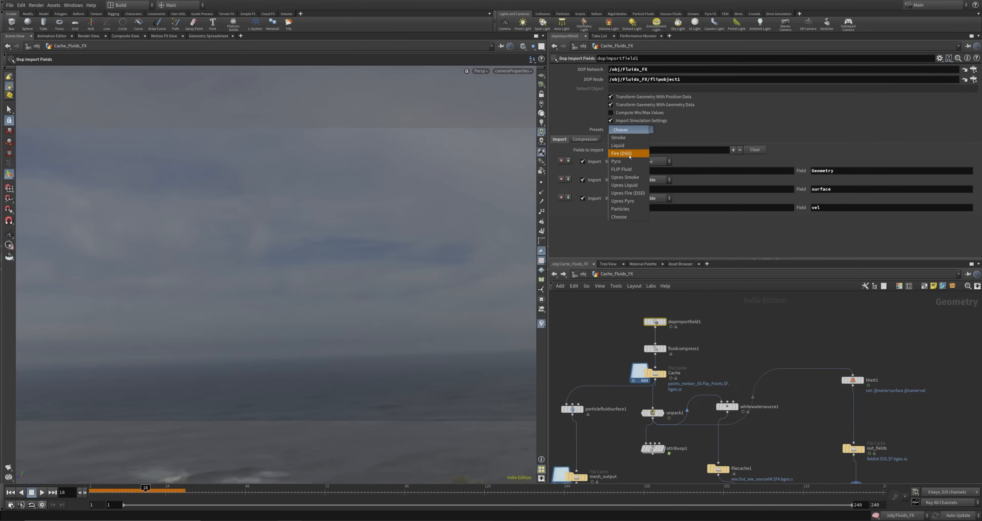
{"action": "left_click", "coordinate": [629, 170]}
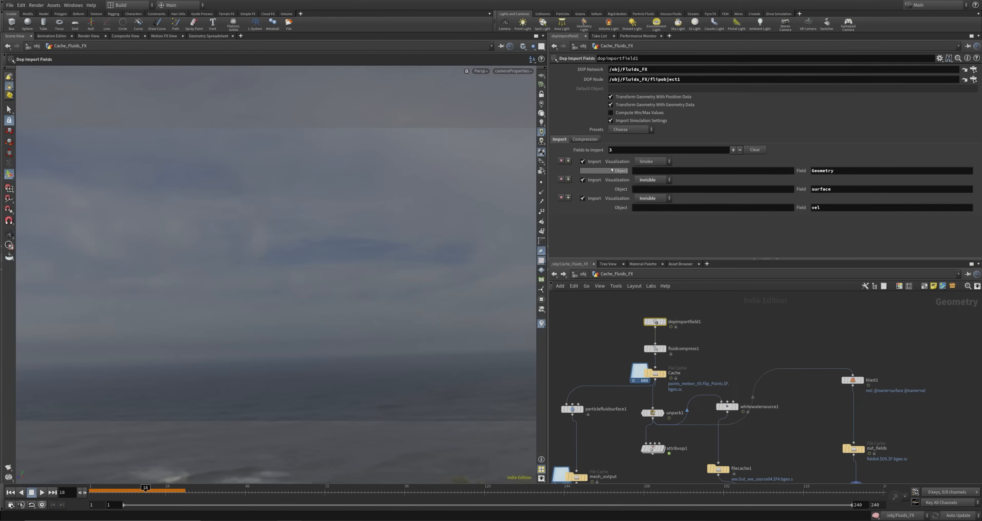
{"action": "double_click", "coordinate": [824, 171]}
{"action": "double_click", "coordinate": [847, 187]}
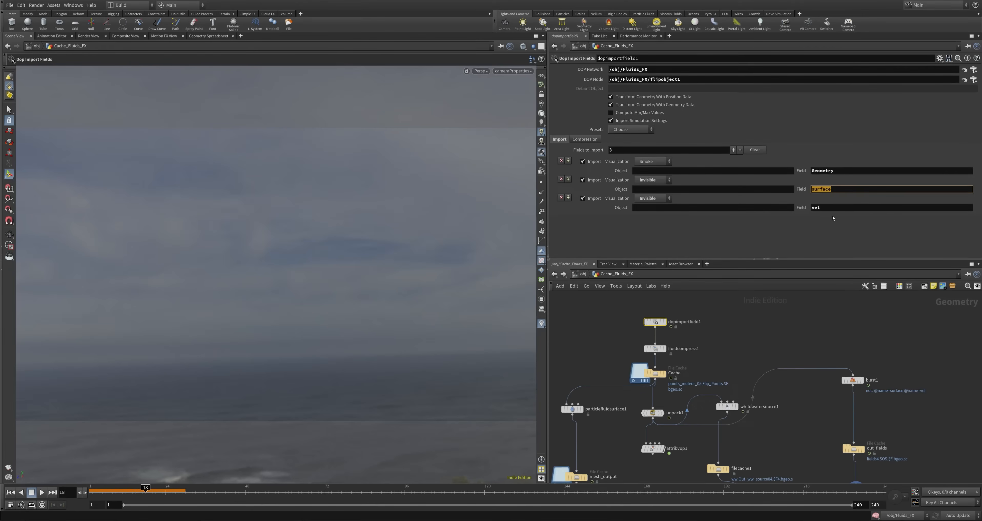
{"action": "double_click", "coordinate": [837, 208]}
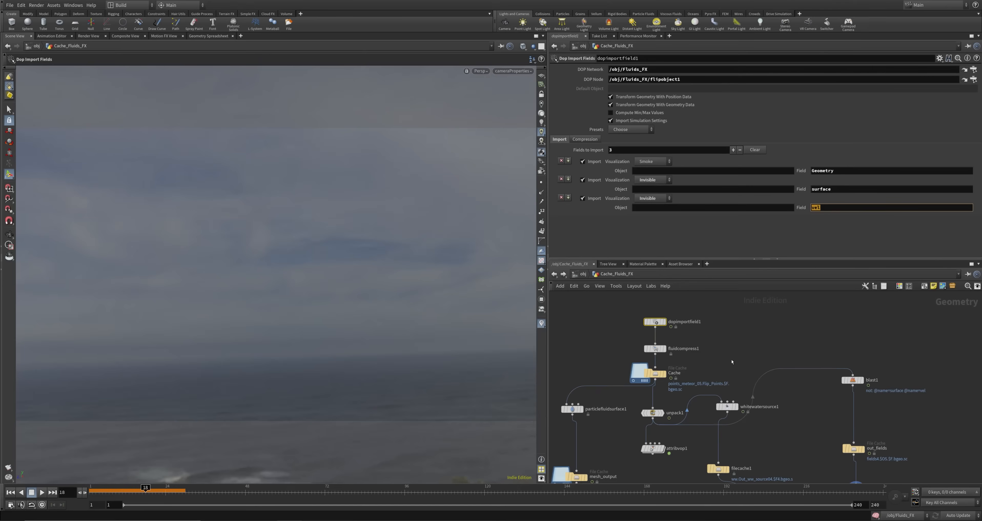
Step: Display the fluidcompress1 output with its parameters and show all objects in the viewport
{"action": "middle_click_drag", "start_coordinate": [744, 378], "coordinate": [747, 355]}
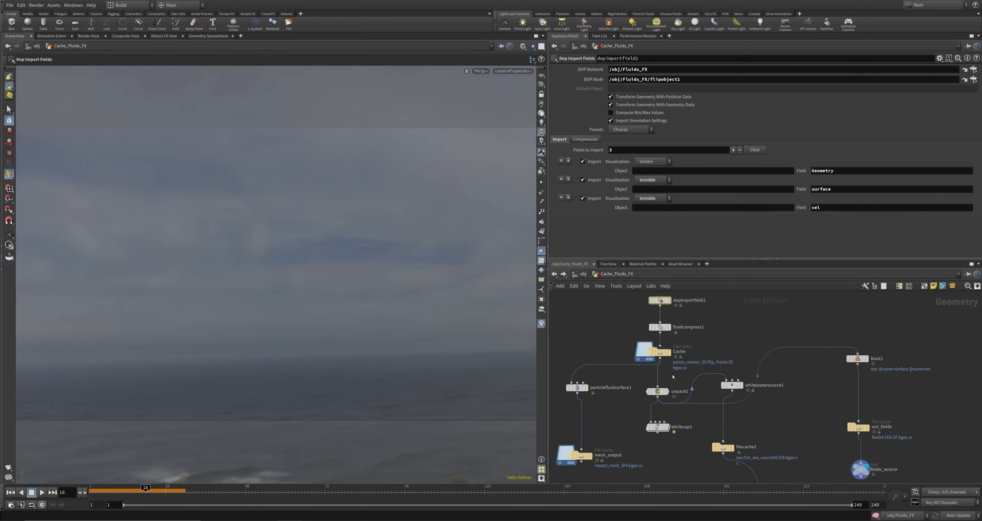
{"action": "scroll", "coordinate": [636, 327], "scroll_direction": "up", "scroll_amount": 5}
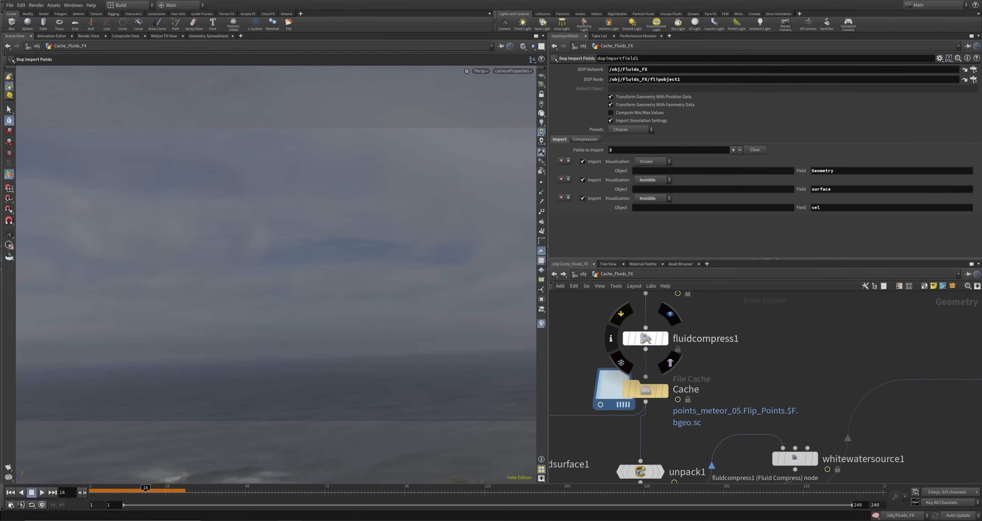
{"action": "left_click", "coordinate": [653, 342]}
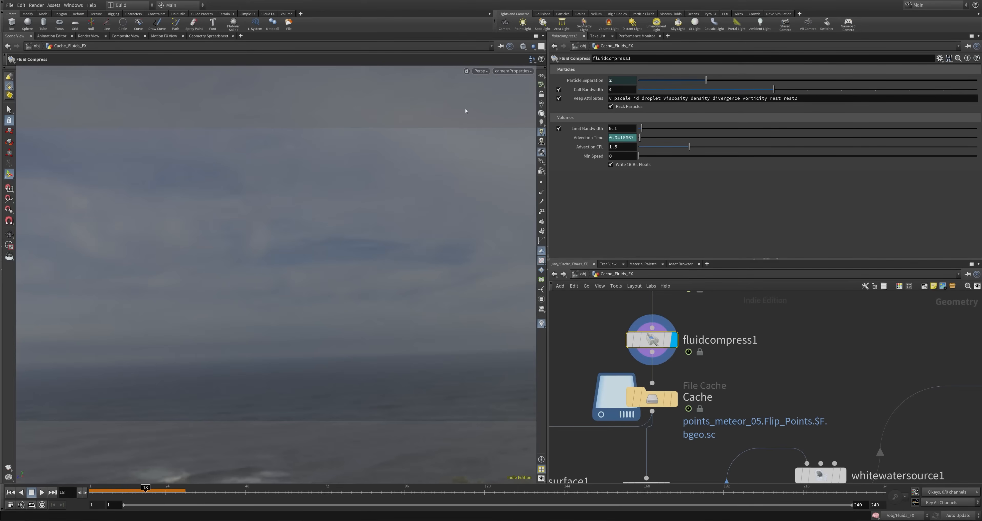
{"action": "left_click", "coordinate": [534, 46]}
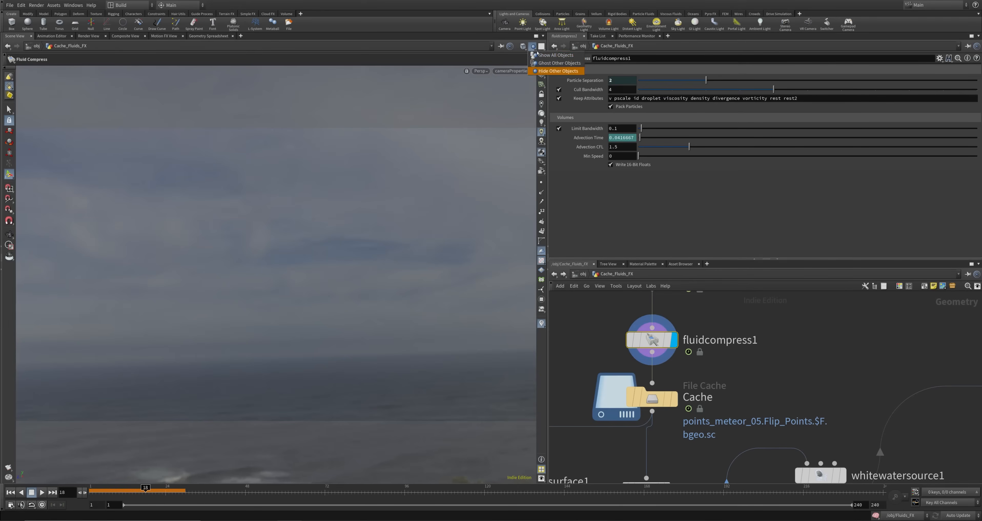
{"action": "left_click", "coordinate": [541, 56]}
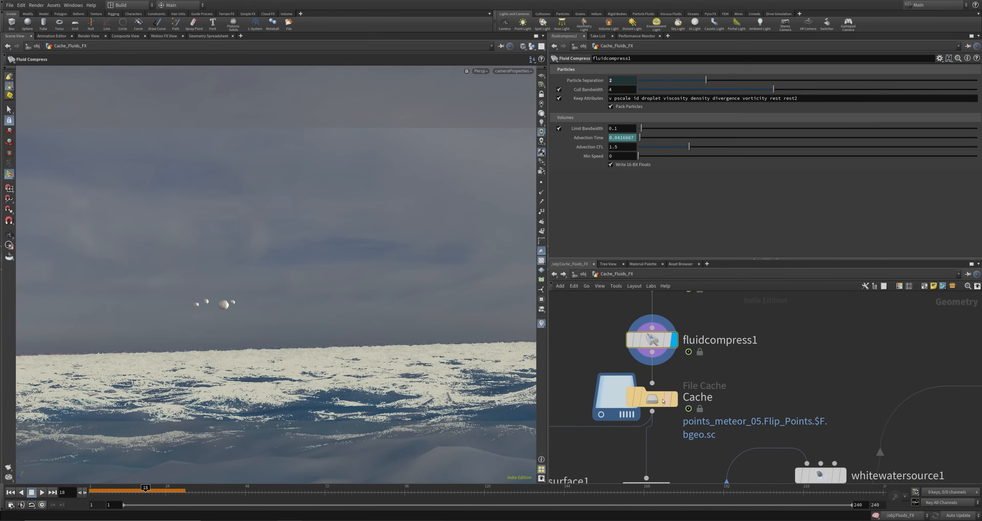
Step: Display the Cache node's particle output at frame 56 with other objects hidden, and examine its neighbouring nodes
{"action": "scroll", "coordinate": [625, 409], "scroll_direction": "up", "scroll_amount": 4}
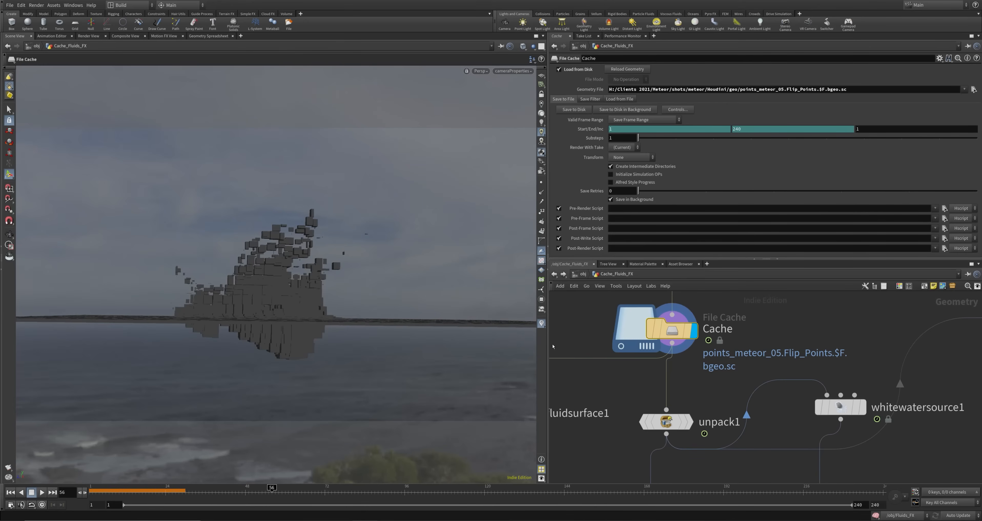
{"action": "middle_click_drag", "start_coordinate": [628, 400], "coordinate": [630, 450]}
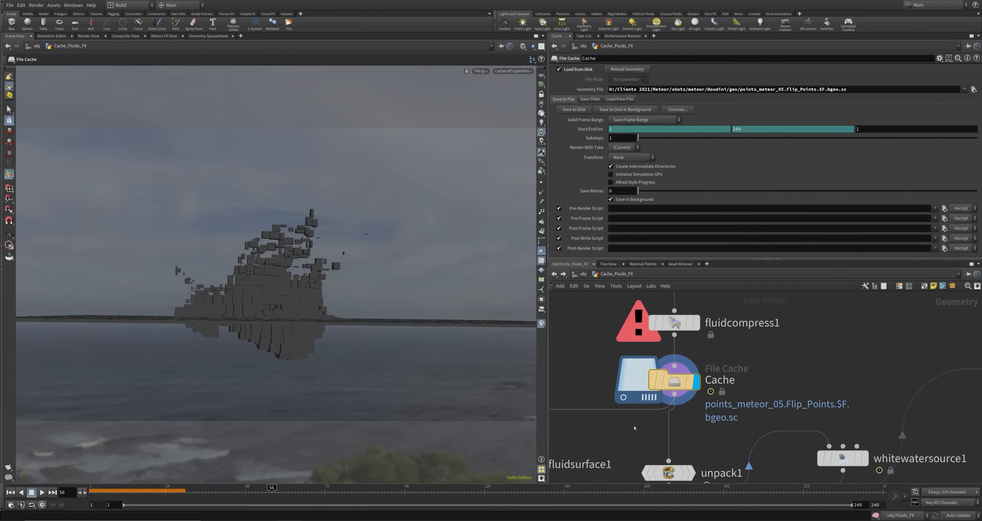
{"action": "middle_click_drag", "start_coordinate": [581, 337], "coordinate": [607, 383]}
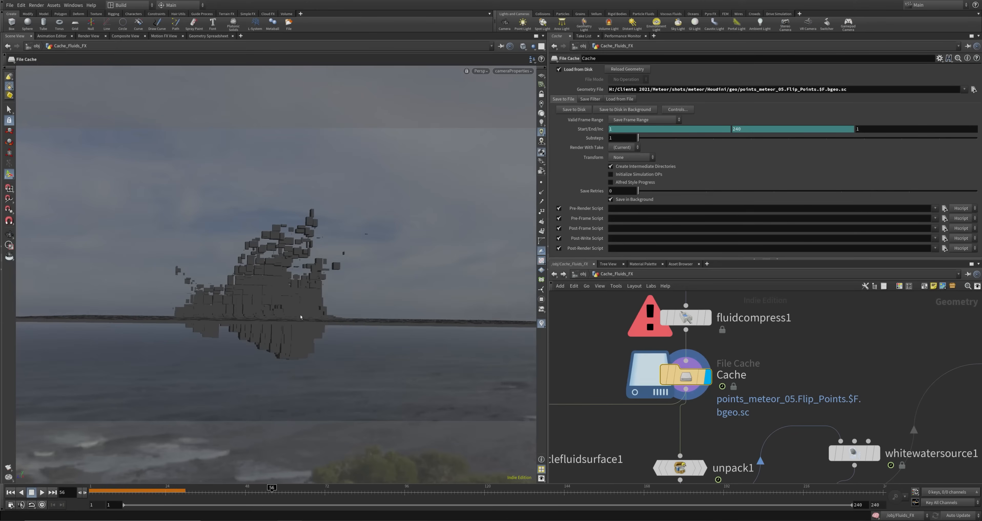
{"action": "middle_click_drag", "start_coordinate": [625, 434], "coordinate": [693, 363]}
{"action": "scroll", "coordinate": [693, 363], "scroll_direction": "down", "scroll_amount": 3}
{"action": "middle_click_drag", "start_coordinate": [644, 332], "coordinate": [617, 410]}
{"action": "scroll", "coordinate": [617, 410], "scroll_direction": "up", "scroll_amount": 1}
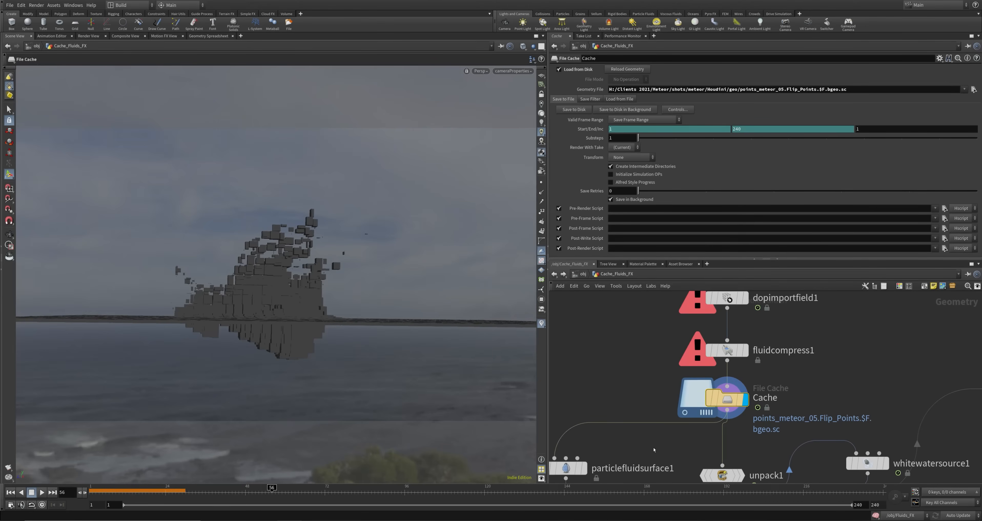
{"action": "middle_click_drag", "start_coordinate": [684, 475], "coordinate": [665, 411]}
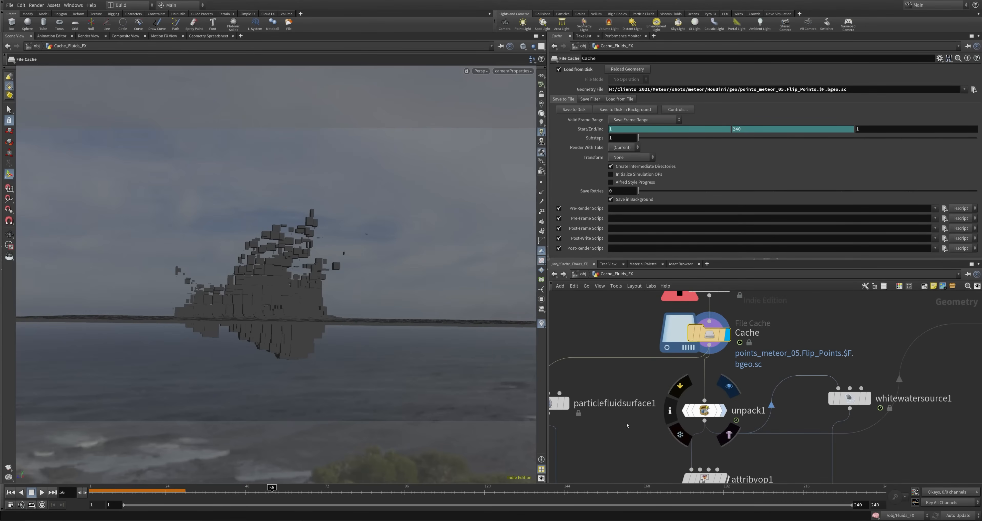
Step: Display the unpacked particles from unpack1 and bring the particlefluidsurface1 and mesh_output branch into focus
{"action": "left_click", "coordinate": [723, 412]}
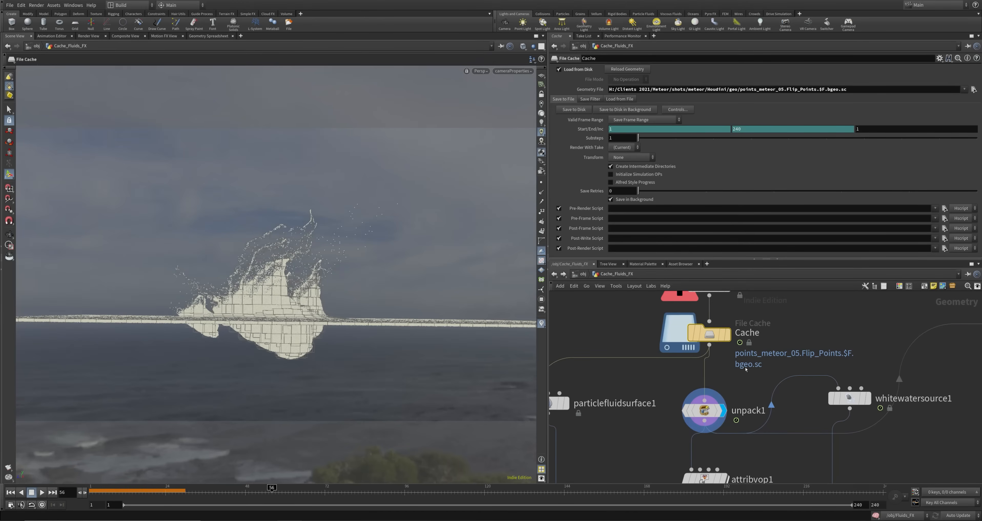
{"action": "scroll", "coordinate": [697, 419], "scroll_direction": "down", "scroll_amount": 4}
{"action": "scroll", "coordinate": [662, 431], "scroll_direction": "up", "scroll_amount": 2}
{"action": "middle_click_drag", "start_coordinate": [661, 431], "coordinate": [664, 400]}
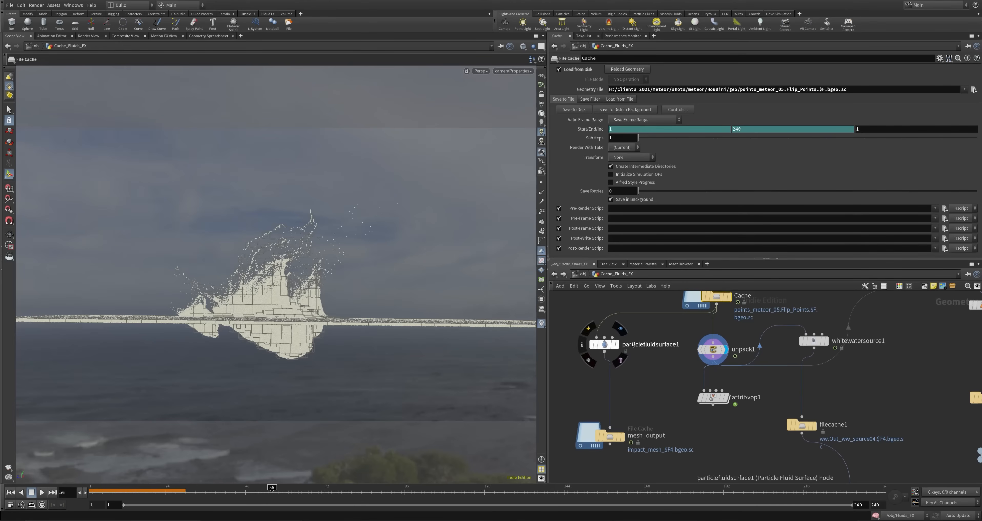
Step: Inspect the meshed ocean splash from mesh_output from several angles at frame 56
{"action": "mouse_move", "coordinate": [605, 350]}
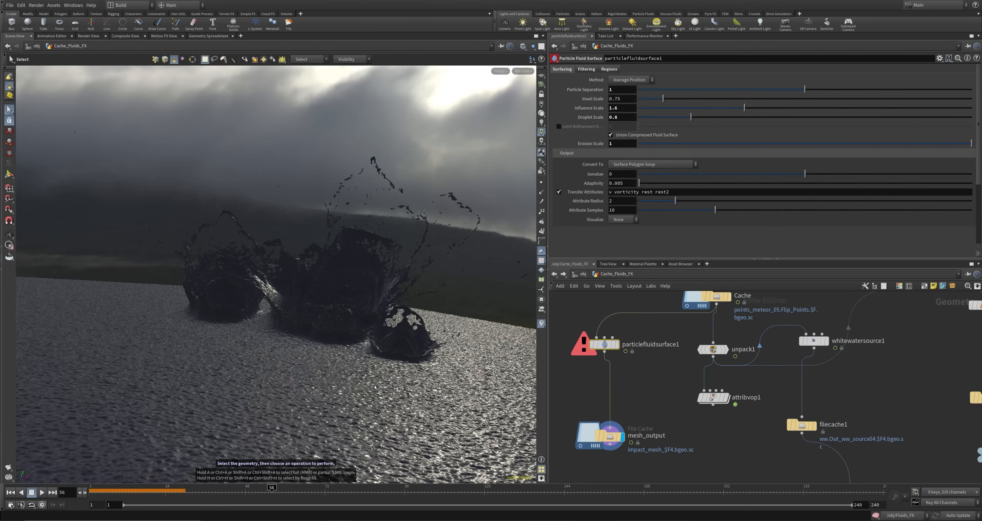
{"action": "key", "text": "Escape"}
{"action": "left_click_drag", "start_coordinate": [320, 335], "coordinate": [405, 336]}
{"action": "key", "text": "s"}
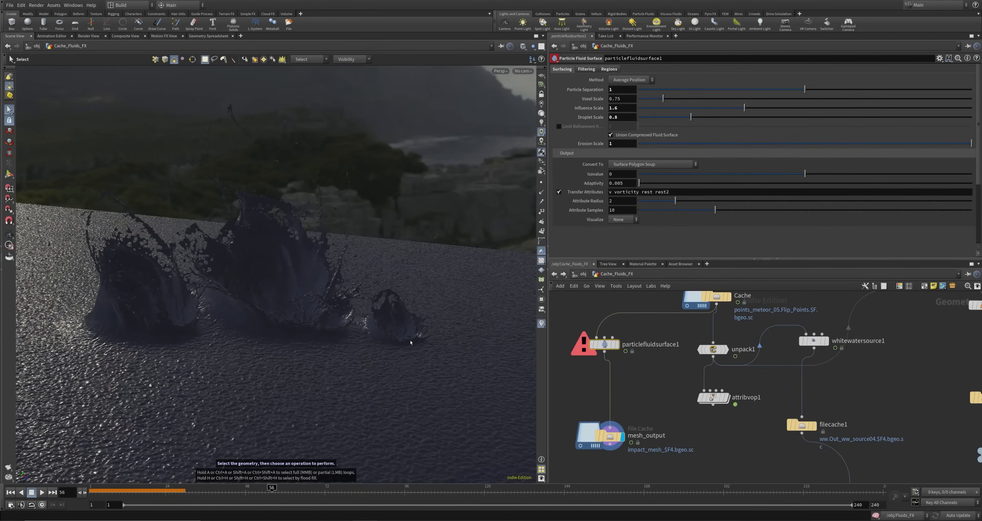
{"action": "key", "text": "Escape"}
{"action": "left_click_drag", "start_coordinate": [402, 383], "coordinate": [526, 347]}
{"action": "key", "text": "s"}
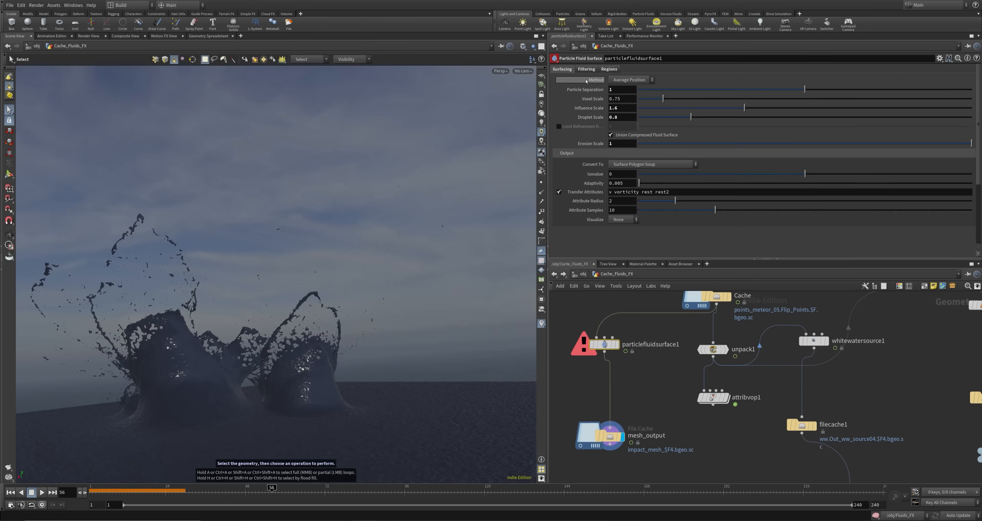
Step: Check the Dilate, Smooth and Erode filtering settings of particlefluidsurface1 and compare them with the displayed splash mesh
{"action": "left_click", "coordinate": [587, 69]}
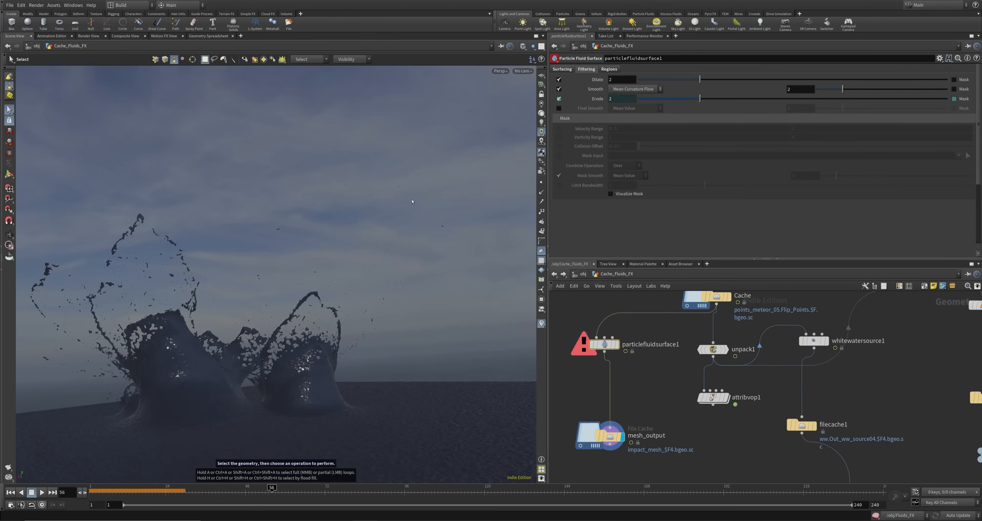
{"action": "key", "text": "Escape"}
{"action": "left_click_drag", "start_coordinate": [300, 387], "coordinate": [480, 281]}
{"action": "key", "text": "s"}
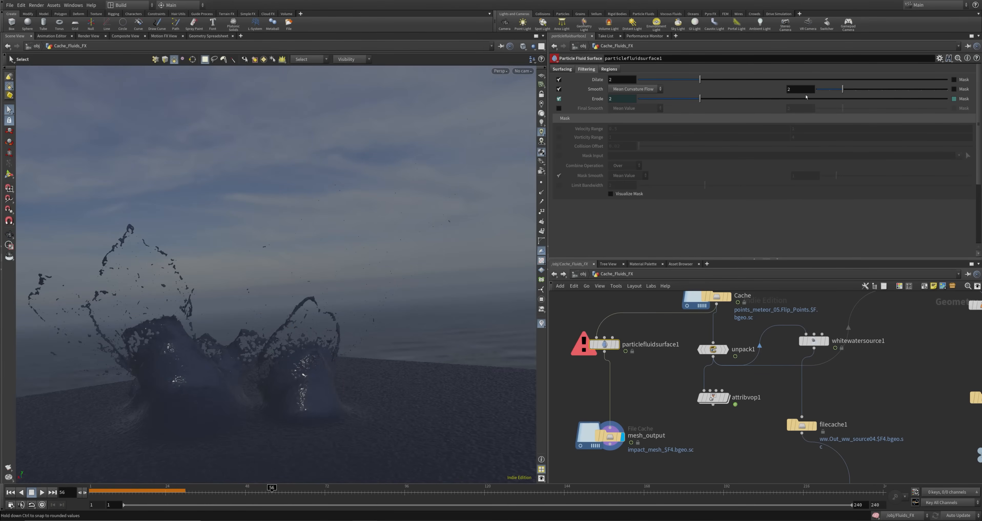
{"action": "key", "text": "Escape"}
{"action": "left_click_drag", "start_coordinate": [268, 432], "coordinate": [252, 343]}
{"action": "key", "text": "s"}
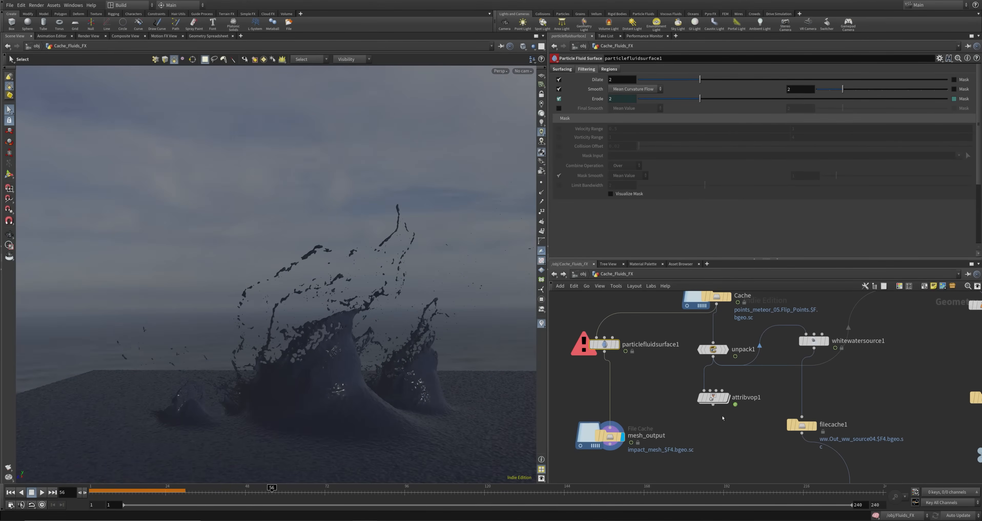
Step: Examine the splash mesh from a low angle and show the parameters of whitewatersource1
{"action": "middle_click_drag", "start_coordinate": [723, 431], "coordinate": [666, 442]}
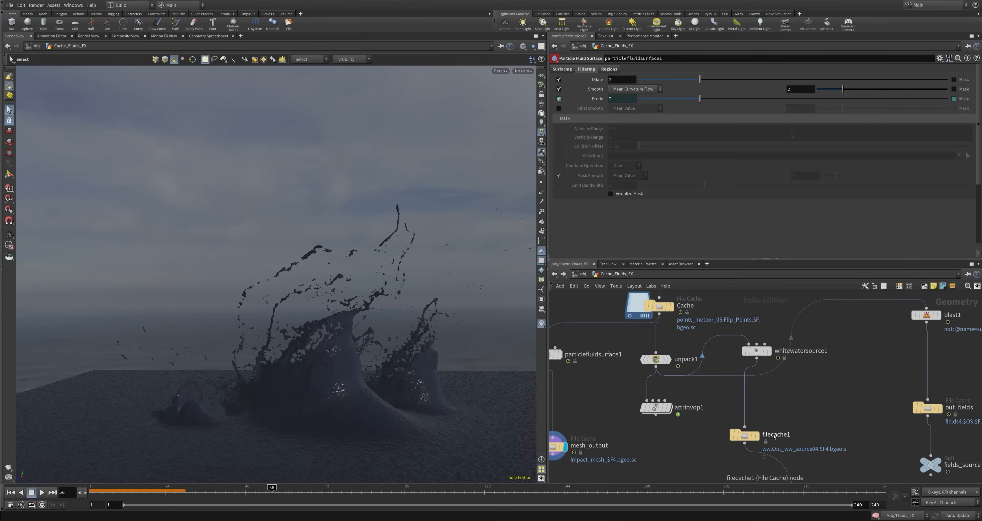
{"action": "key", "text": "Escape"}
{"action": "mouse_move", "coordinate": [261, 376]}
{"action": "left_mouse_down"}
{"action": "mouse_move", "coordinate": [371, 385]}
{"action": "mouse_move", "coordinate": [362, 383]}
{"action": "mouse_move", "coordinate": [386, 345]}
{"action": "mouse_move", "coordinate": [351, 396]}
{"action": "mouse_move", "coordinate": [277, 377]}
{"action": "left_mouse_up"}
{"action": "key", "text": "s"}
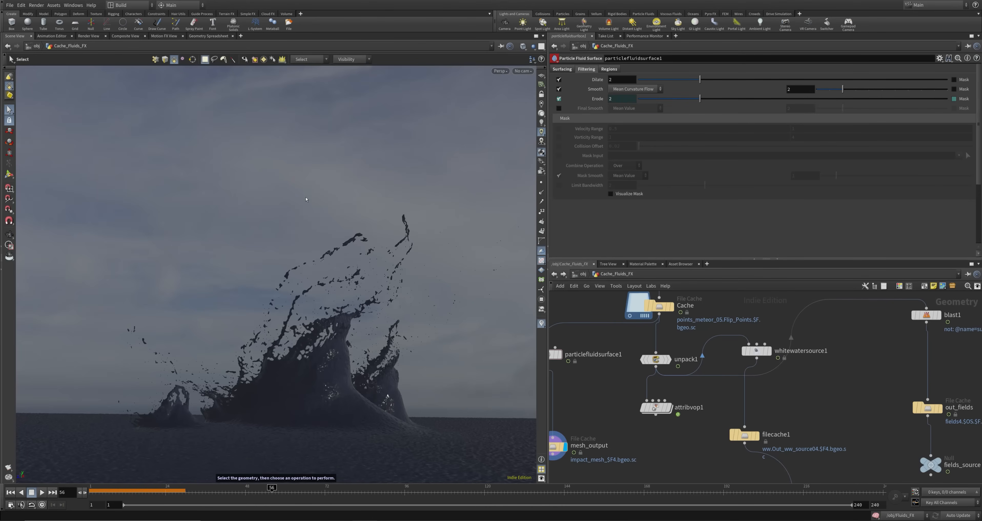
{"action": "middle_click_drag", "start_coordinate": [872, 426], "coordinate": [790, 354]}
{"action": "left_click_drag", "start_coordinate": [785, 349], "coordinate": [745, 410]}
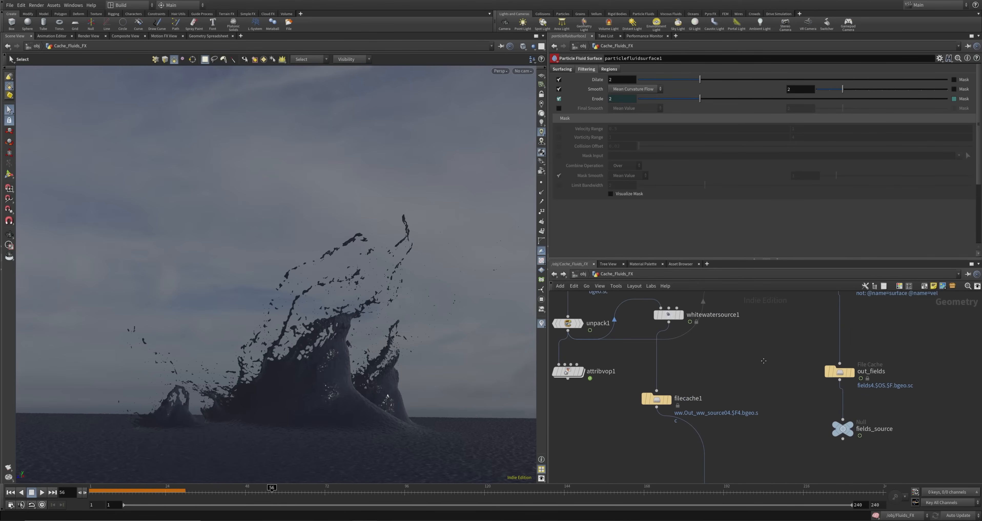
{"action": "middle_click_drag", "start_coordinate": [764, 361], "coordinate": [789, 403]}
{"action": "left_click", "coordinate": [694, 357]}
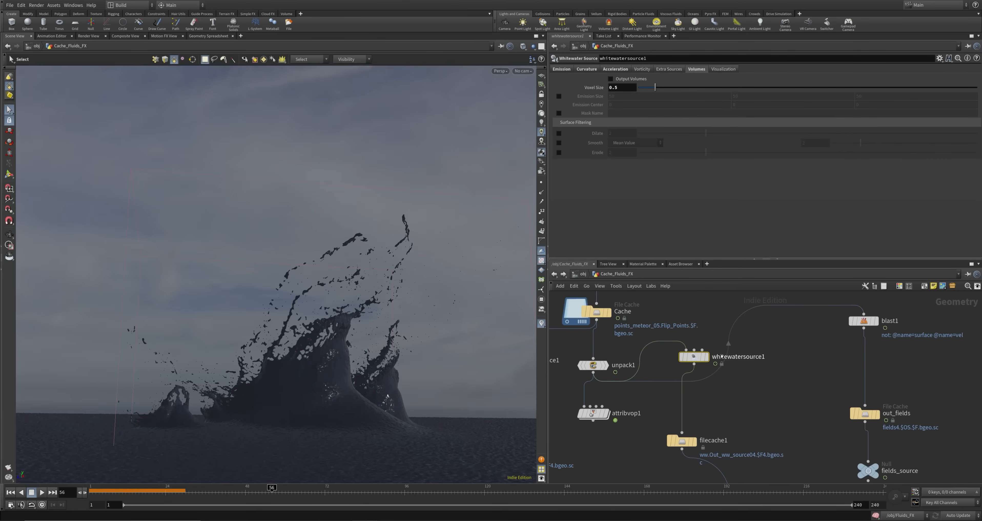
Step: Show the parameters of filecache1 below whitewatersource1 and trace its connection to the ww_source null
{"action": "middle_click_drag", "start_coordinate": [785, 417], "coordinate": [781, 322]}
{"action": "left_click", "coordinate": [681, 345]}
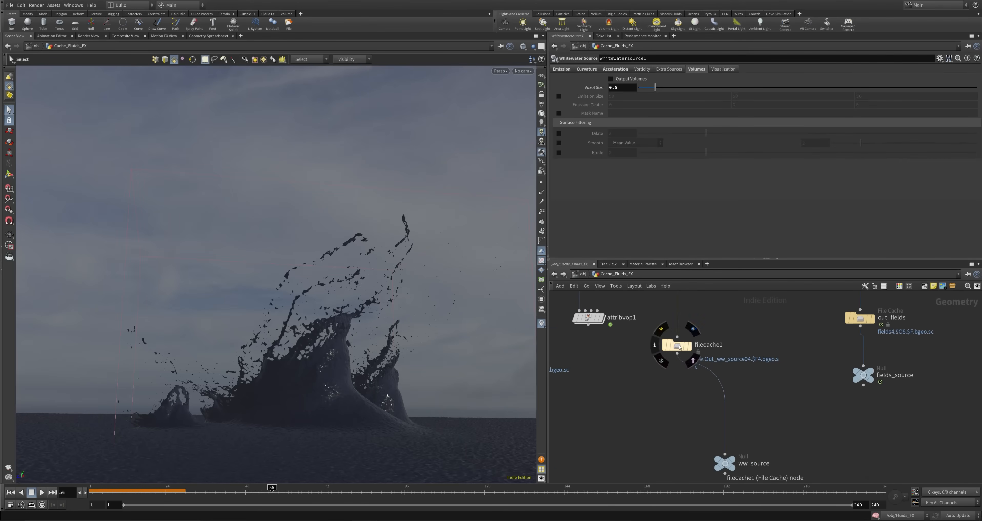
{"action": "scroll", "coordinate": [733, 360], "scroll_direction": "down", "scroll_amount": 3}
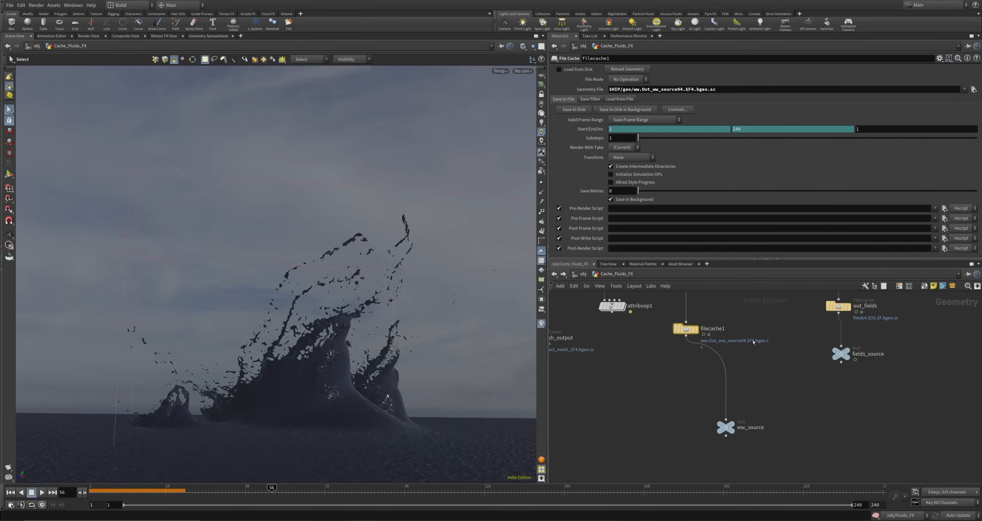
{"action": "scroll", "coordinate": [764, 408], "scroll_direction": "up", "scroll_amount": 2}
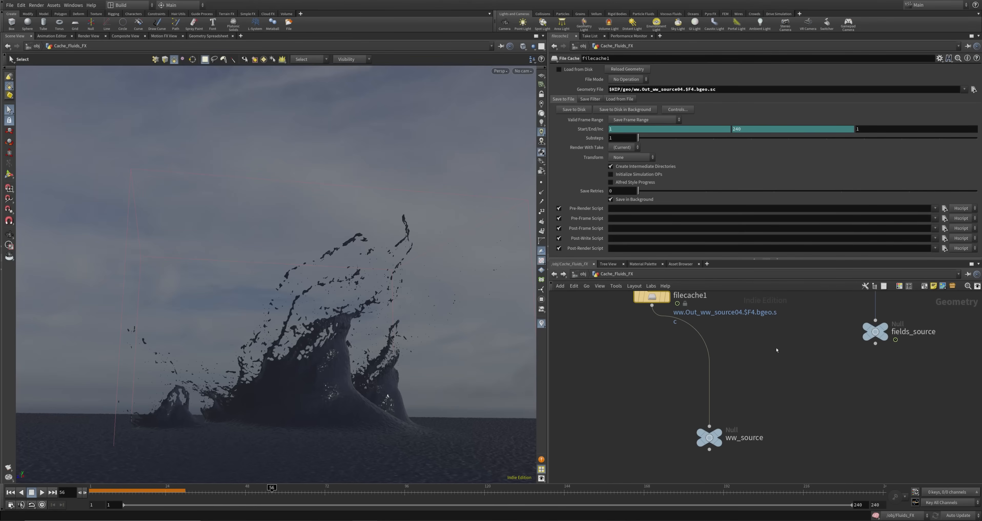
{"action": "middle_click_drag", "start_coordinate": [780, 349], "coordinate": [778, 431]}
{"action": "middle_click_drag", "start_coordinate": [768, 364], "coordinate": [767, 456]}
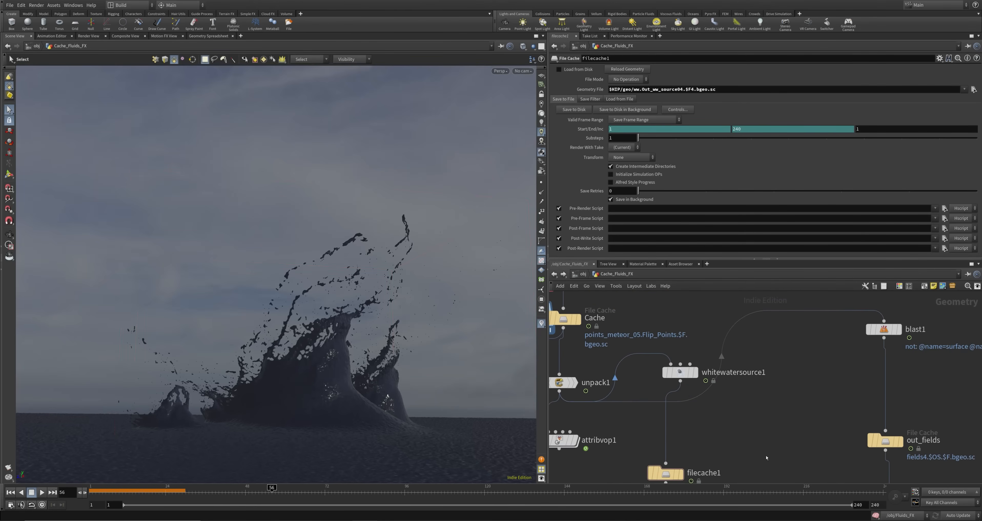
Step: Review the Emission and Vorticity settings of whitewatersource1
{"action": "left_click", "coordinate": [680, 379]}
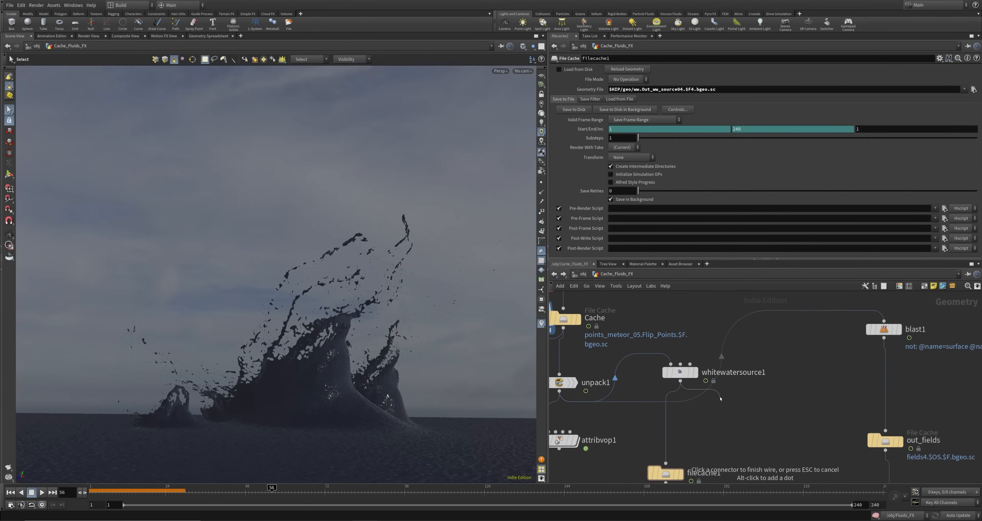
{"action": "key", "text": "Escape"}
{"action": "left_click", "coordinate": [681, 371]}
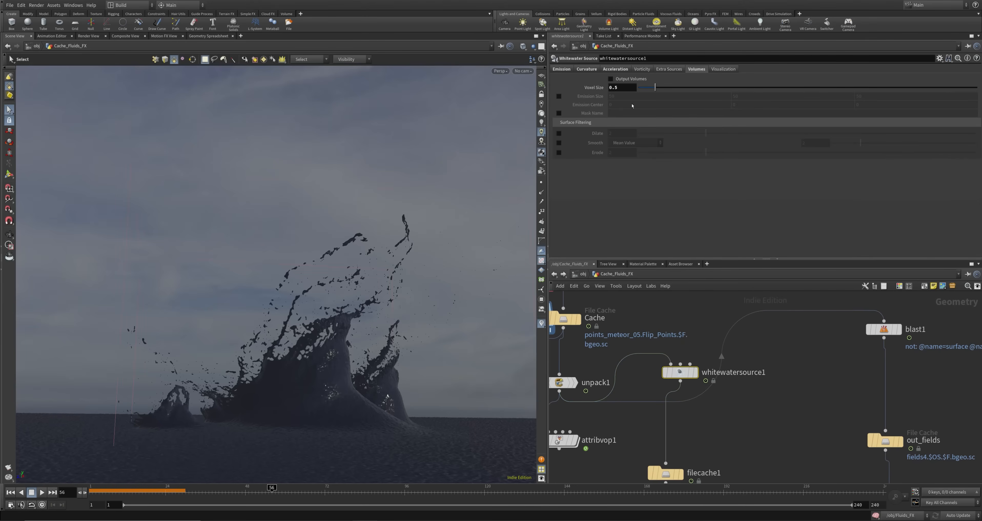
{"action": "left_click", "coordinate": [561, 71]}
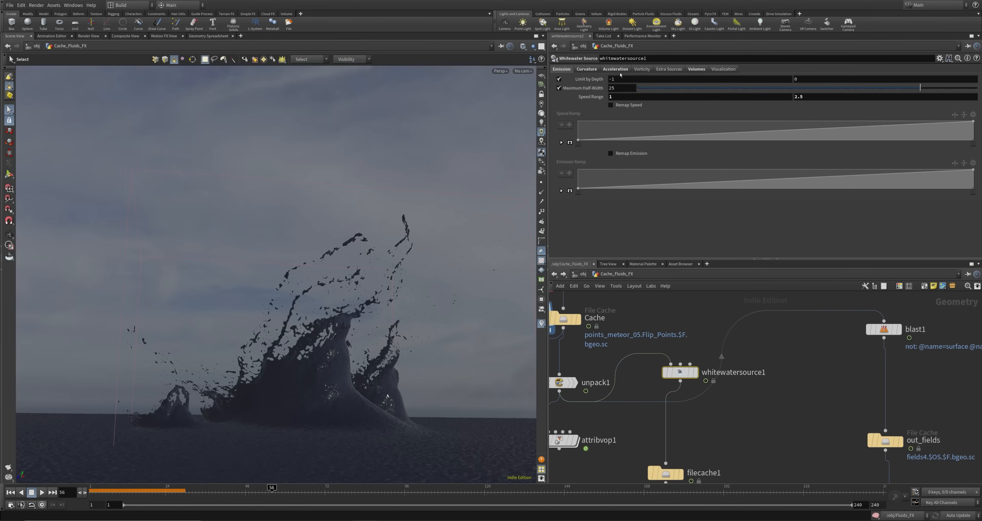
{"action": "left_click", "coordinate": [641, 70]}
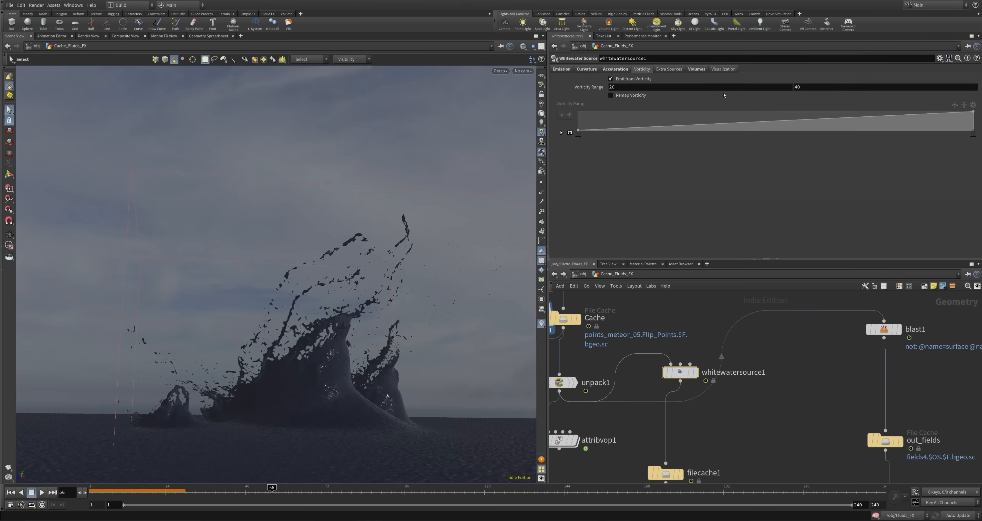
{"action": "left_click", "coordinate": [558, 70]}
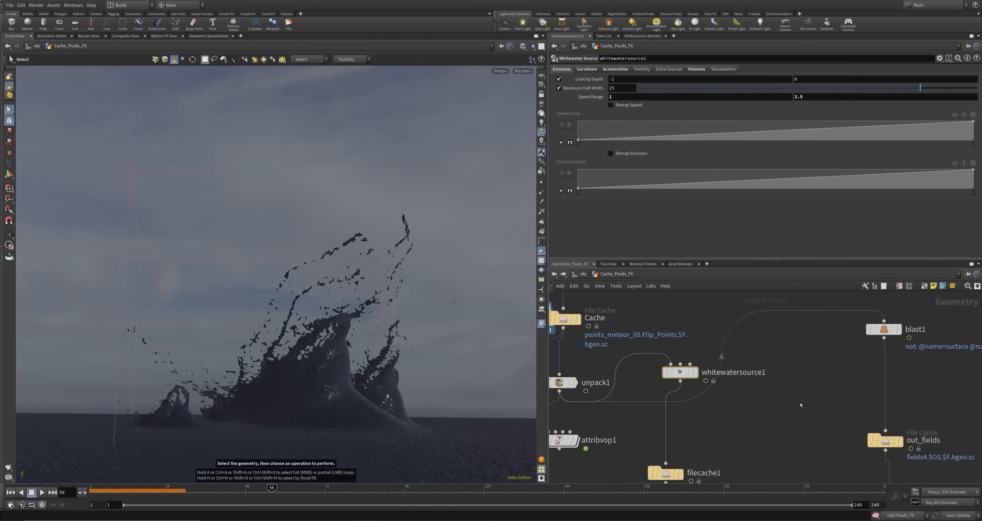
{"action": "middle_click_drag", "start_coordinate": [809, 432], "coordinate": [757, 330]}
{"action": "middle_click_drag", "start_coordinate": [782, 418], "coordinate": [734, 376]}
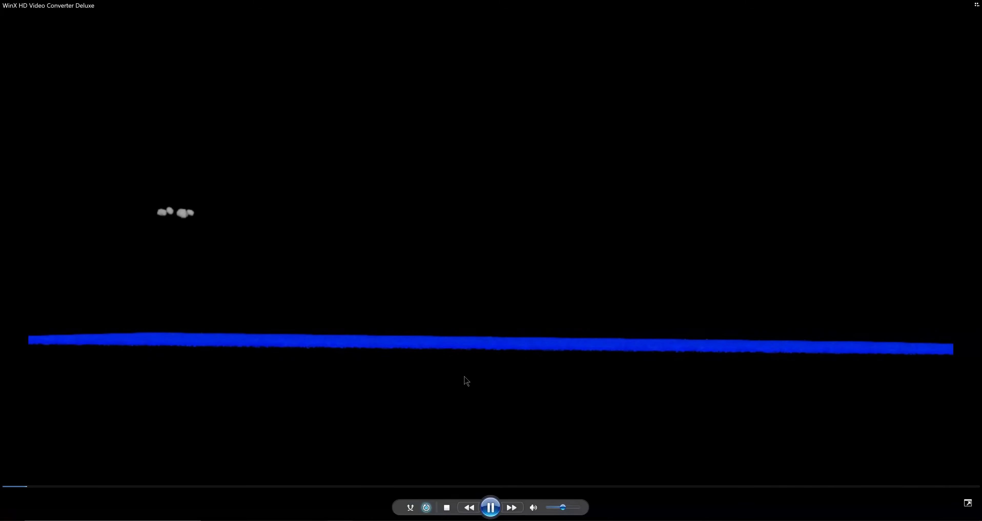
Step: Pause the impact particle preview video at 00:02 in the video player and resume its playback
{"action": "key", "text": "space"}
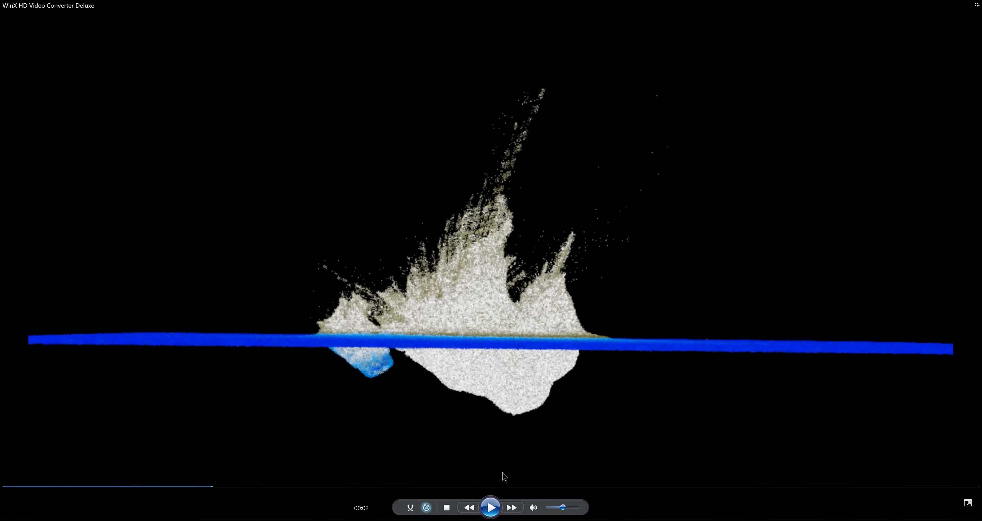
{"action": "left_click", "coordinate": [490, 508]}
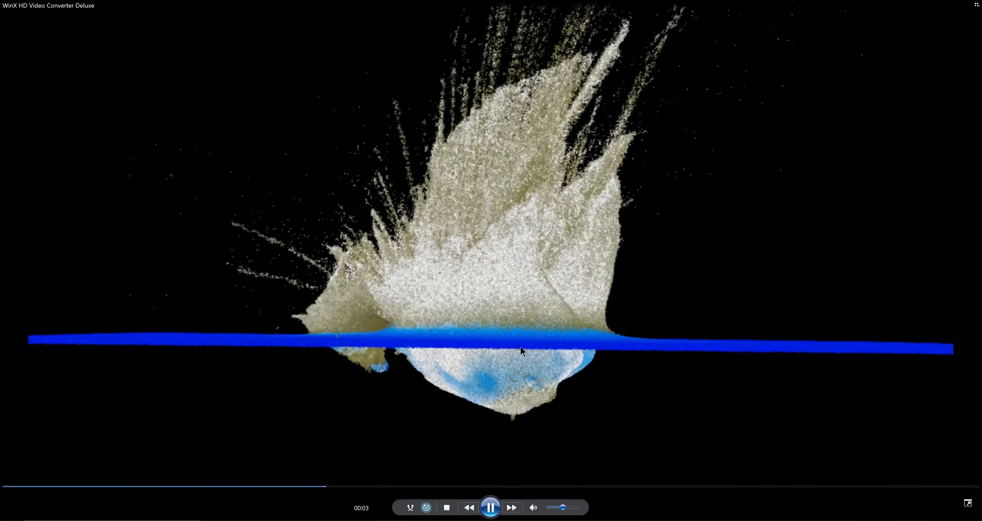
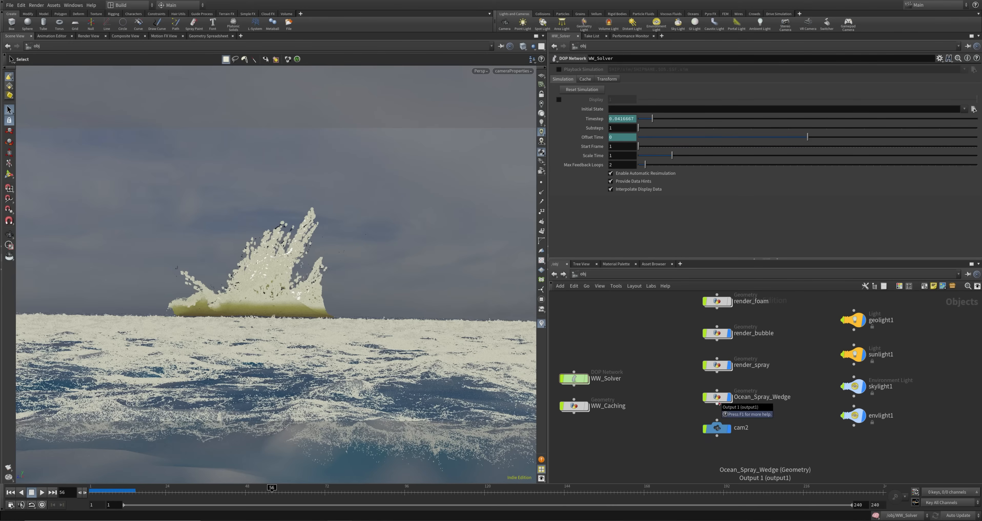
Step: Enter the Ocean_Spray_Wedge object and examine its Wave_Sources and Ocean_Surface node groups
{"action": "double_click", "coordinate": [719, 397]}
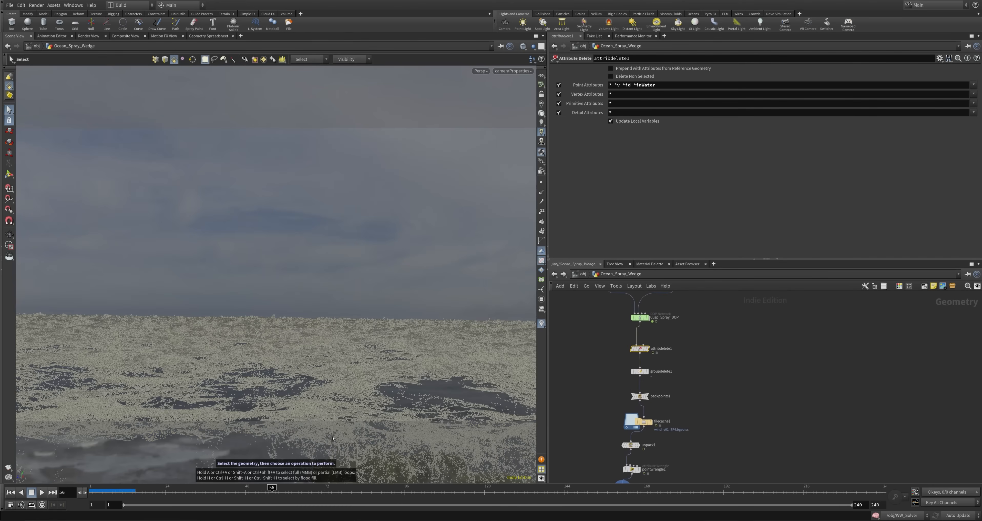
{"action": "middle_click_drag", "start_coordinate": [597, 390], "coordinate": [698, 492]}
{"action": "scroll", "coordinate": [705, 426], "scroll_direction": "up", "scroll_amount": 3}
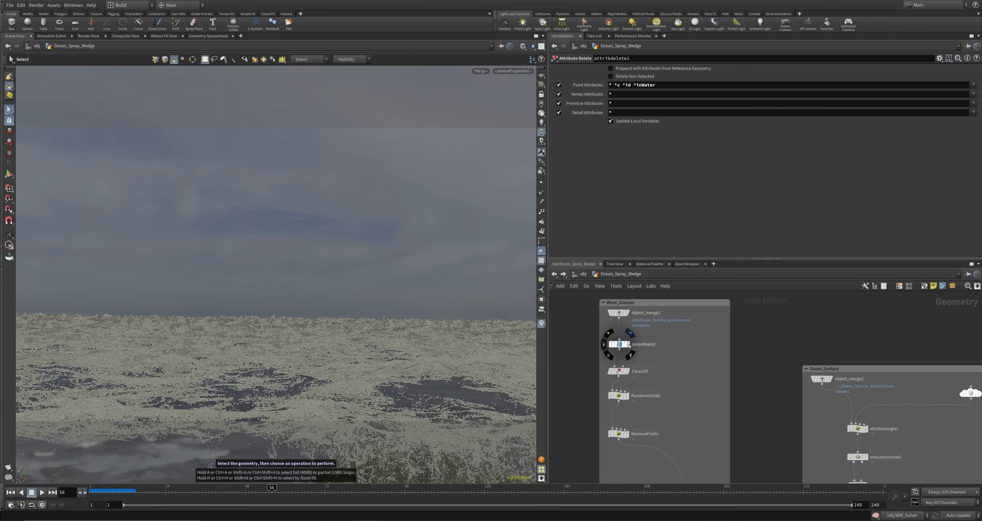
{"action": "middle_click_drag", "start_coordinate": [766, 403], "coordinate": [693, 400]}
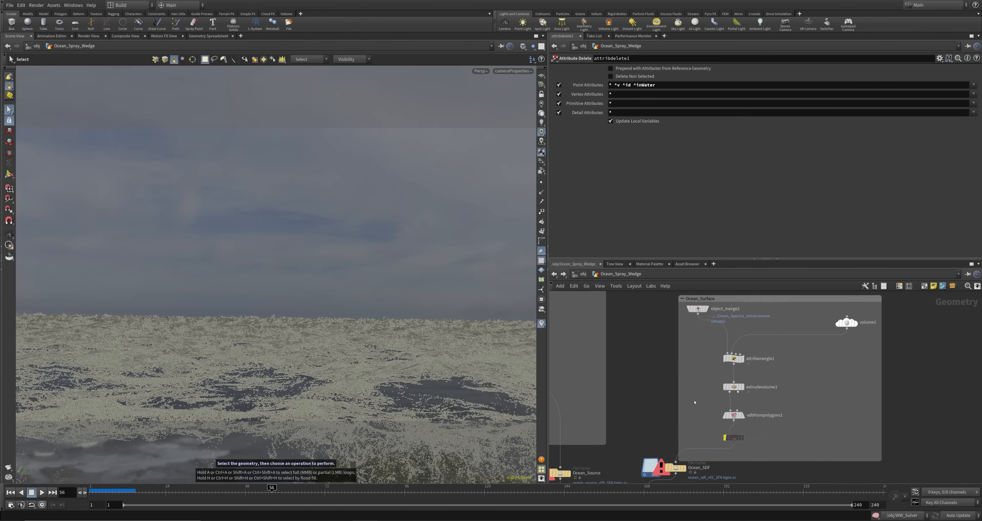
Step: Trace the spray network from the Ocean_Source and Ocean_SDF caches through Cusp_Spray_DOP and filecache1 to OUT_SPRAY
{"action": "middle_click_drag", "start_coordinate": [652, 430], "coordinate": [728, 330]}
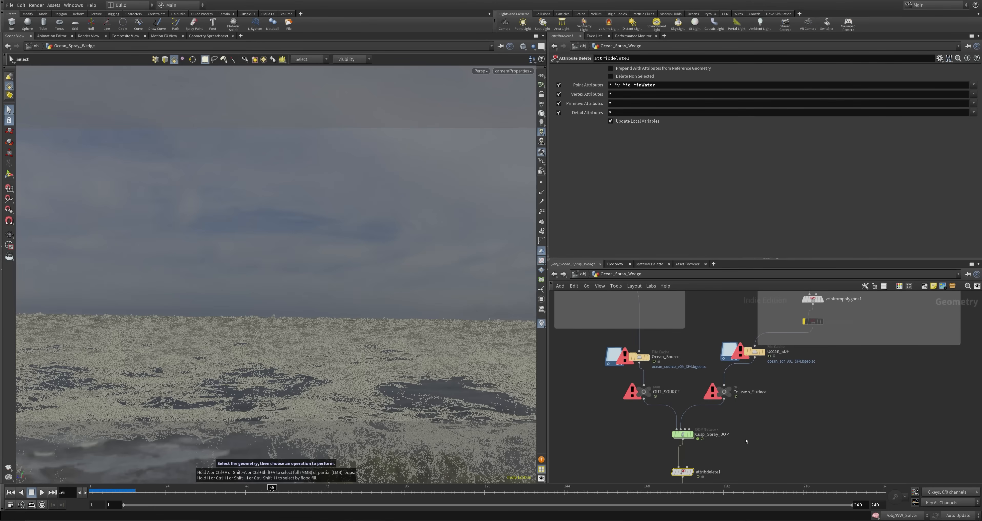
{"action": "middle_click_drag", "start_coordinate": [734, 459], "coordinate": [750, 402]}
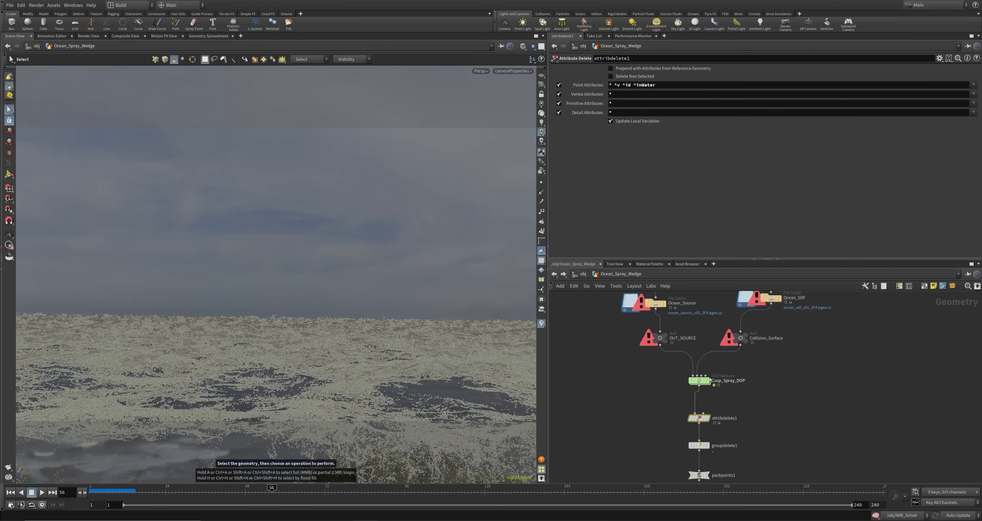
{"action": "middle_click_drag", "start_coordinate": [656, 435], "coordinate": [644, 459]}
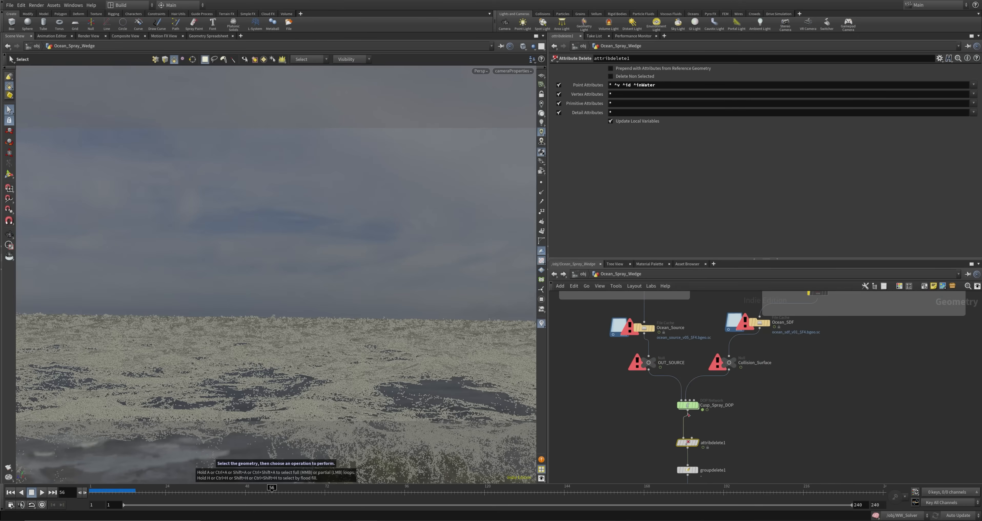
{"action": "middle_click_drag", "start_coordinate": [683, 343], "coordinate": [691, 422]}
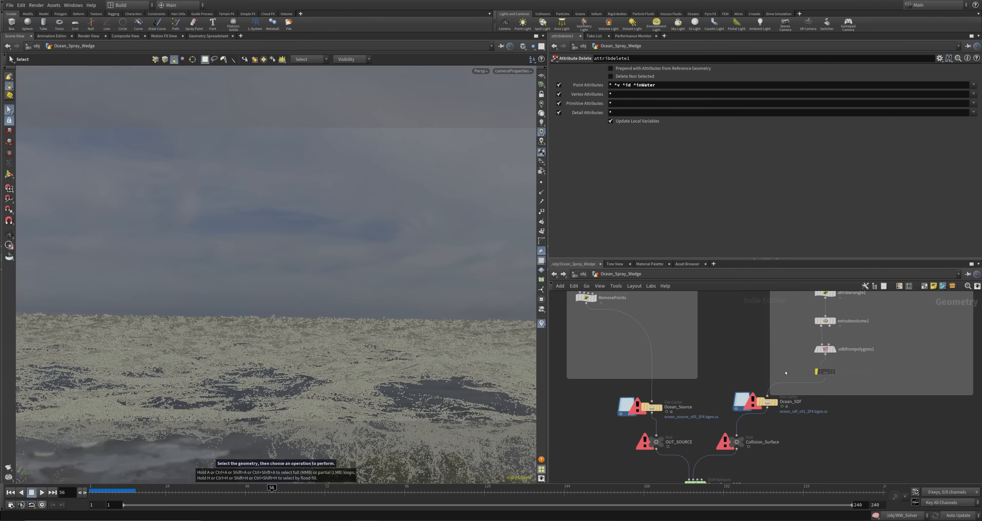
{"action": "middle_click_drag", "start_coordinate": [778, 459], "coordinate": [776, 353]}
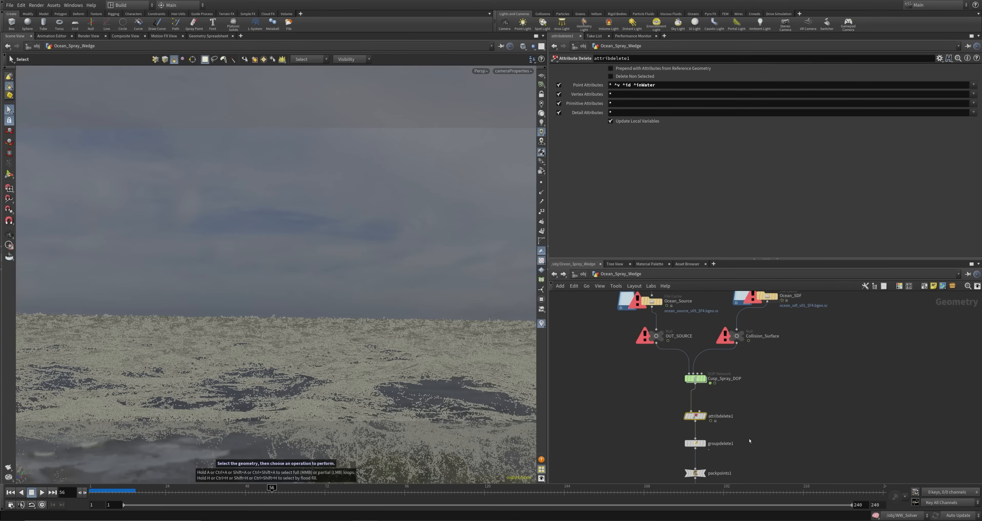
{"action": "middle_click_drag", "start_coordinate": [758, 439], "coordinate": [736, 379]}
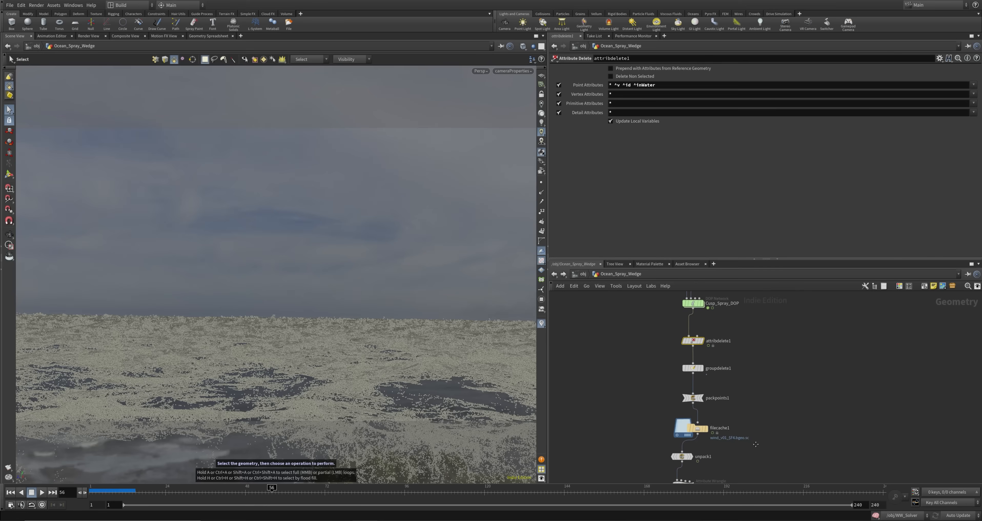
{"action": "middle_click_drag", "start_coordinate": [723, 450], "coordinate": [721, 403]}
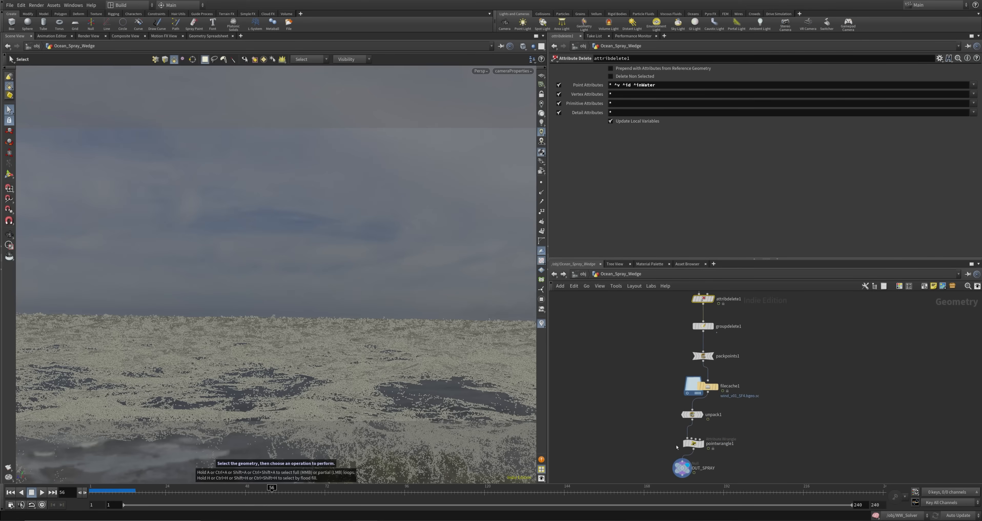
Step: Review the wrangle code and parameters of pointwrangle1, attribwrangle1 in Ocean_Surface and RandomizeVals in Wave_Sources
{"action": "left_click", "coordinate": [693, 444]}
{"action": "middle_click_drag", "start_coordinate": [645, 470], "coordinate": [751, 520]}
{"action": "left_click", "coordinate": [770, 373]}
{"action": "middle_click_drag", "start_coordinate": [650, 323], "coordinate": [778, 404]}
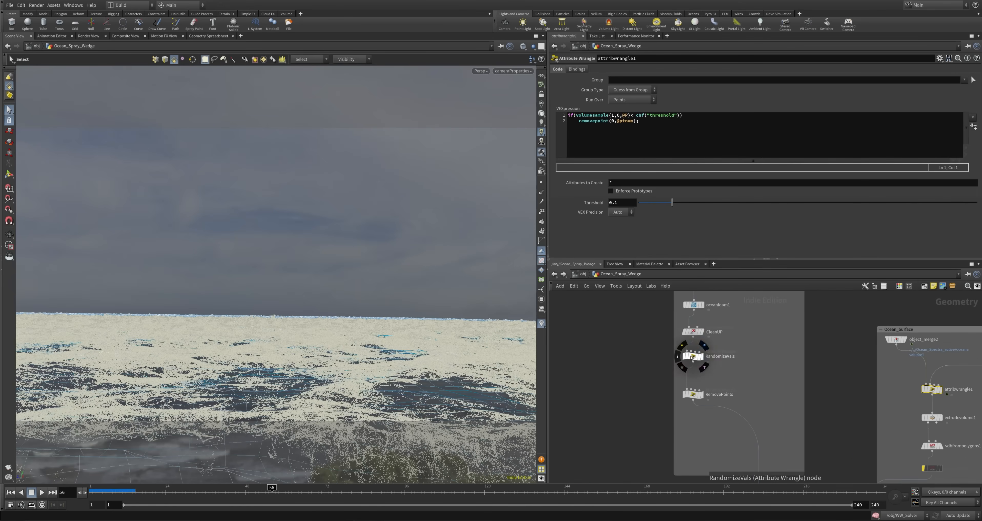
{"action": "left_click", "coordinate": [693, 356]}
{"action": "scroll", "coordinate": [664, 397], "scroll_direction": "down", "scroll_amount": 5}
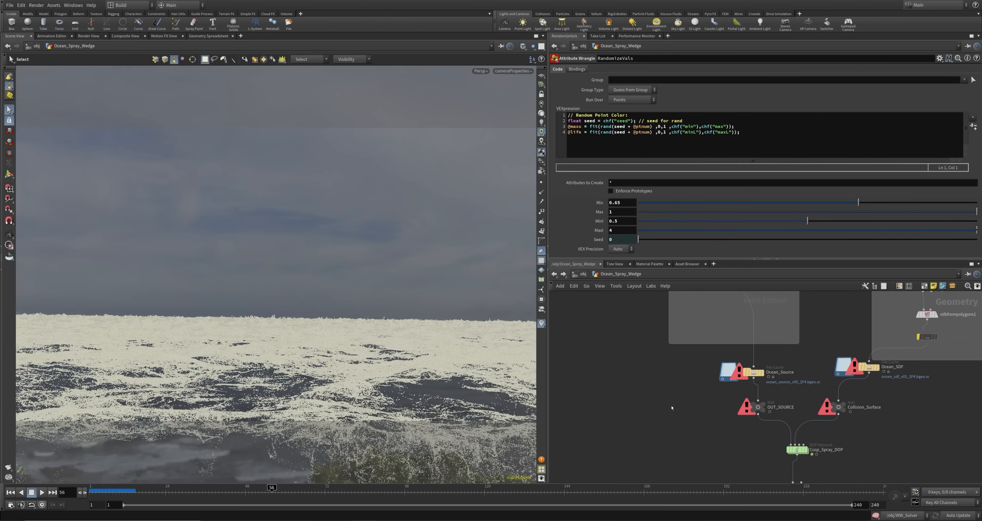
Step: Return to the object level and review geolight1's light parameters, including its area light options and Geometry Object reference
{"action": "left_click", "coordinate": [582, 274]}
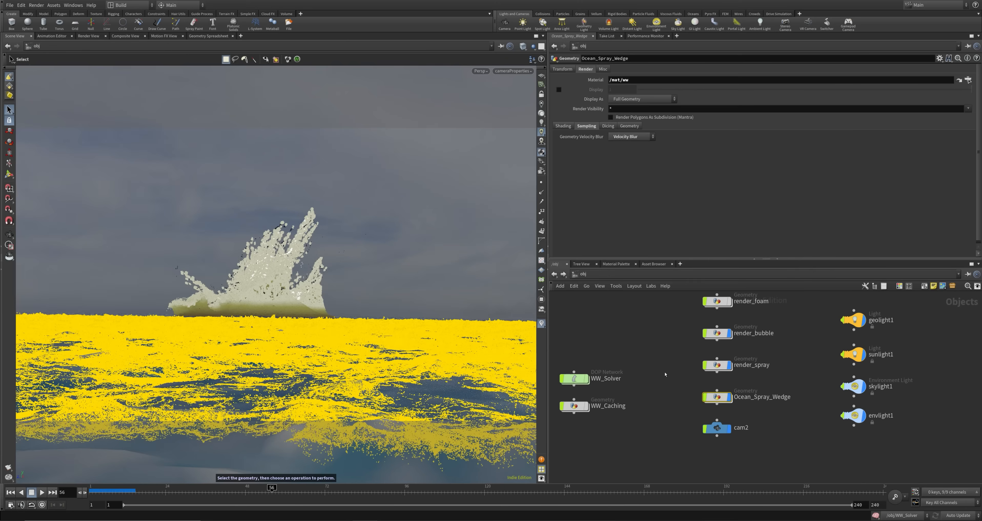
{"action": "middle_click_drag", "start_coordinate": [811, 409], "coordinate": [677, 386]}
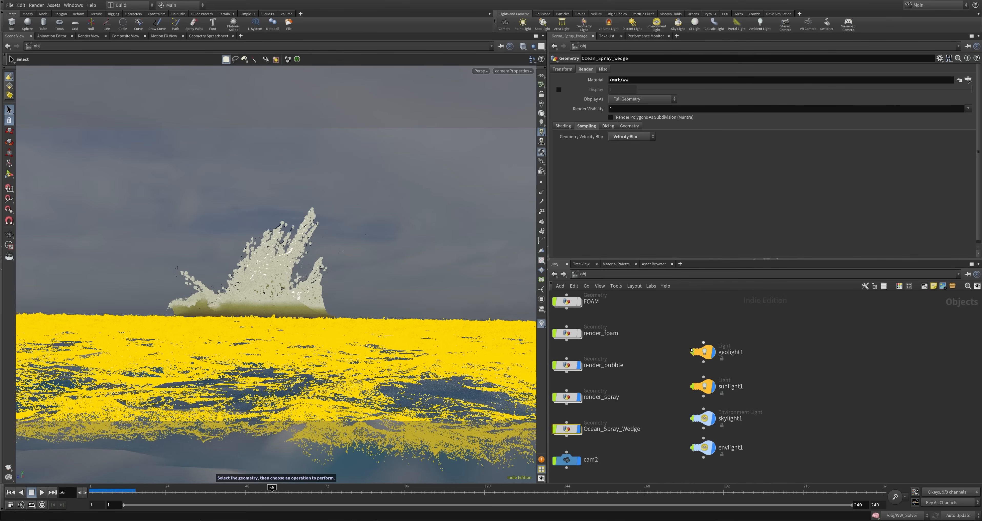
{"action": "left_click", "coordinate": [696, 358]}
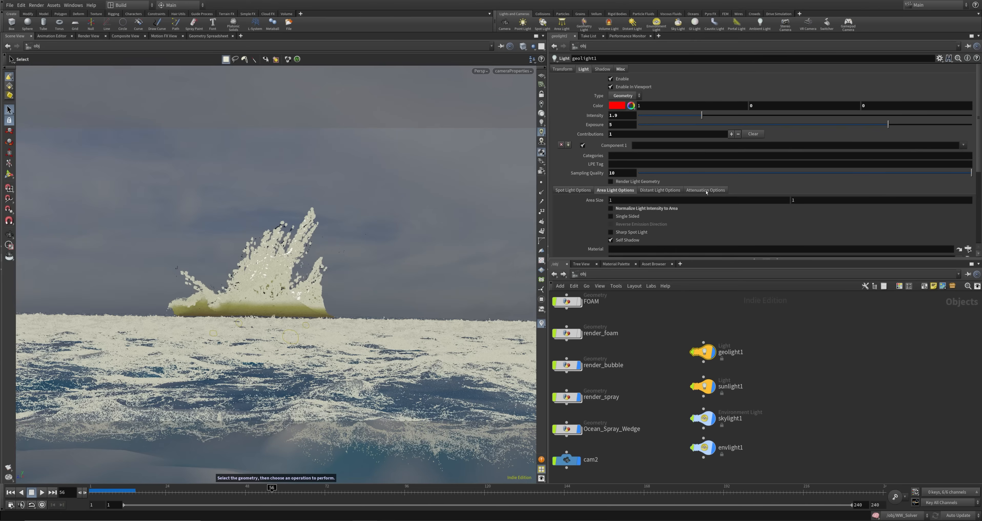
{"action": "scroll", "coordinate": [637, 171], "scroll_direction": "down", "scroll_amount": 3}
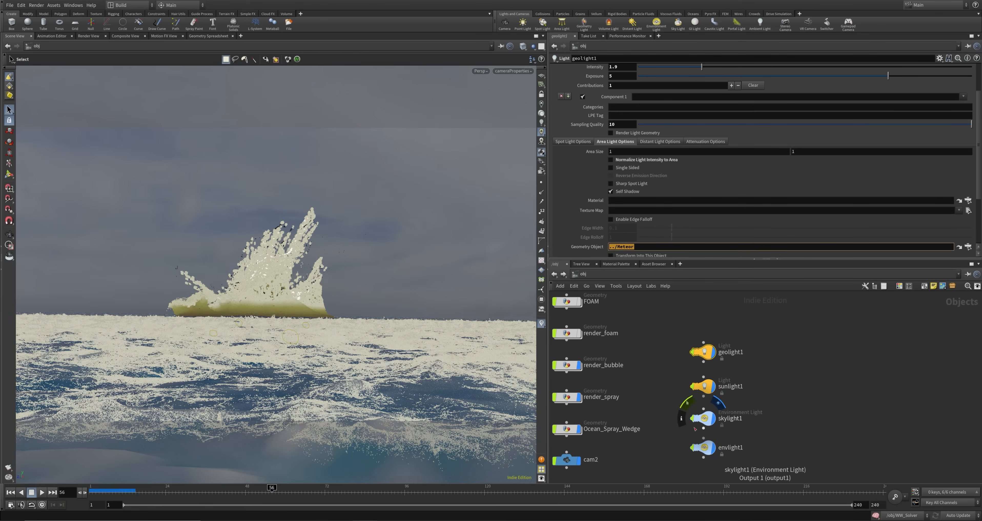
{"action": "middle_click_drag", "start_coordinate": [787, 401], "coordinate": [775, 377]}
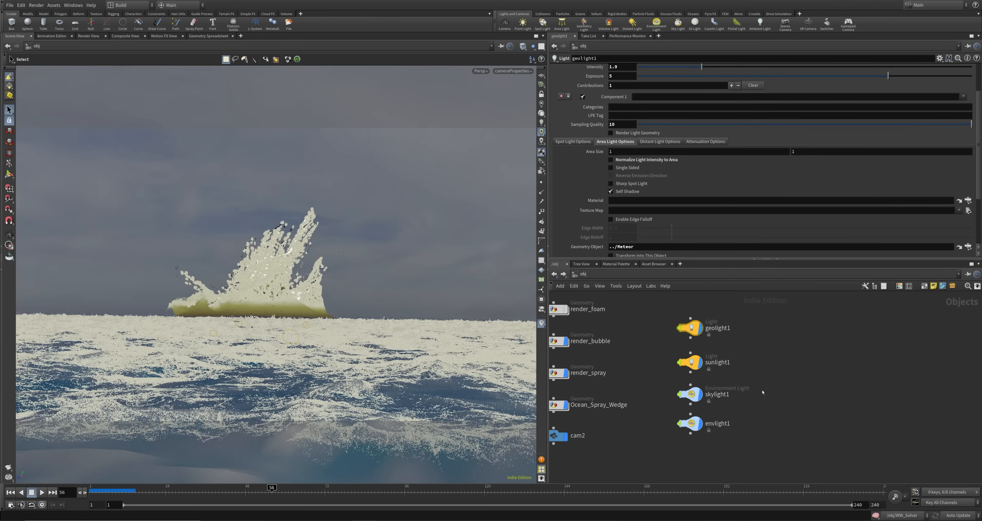
{"action": "middle_click_drag", "start_coordinate": [641, 386], "coordinate": [775, 366]}
{"action": "middle_click_drag", "start_coordinate": [728, 339], "coordinate": [687, 349]}
{"action": "middle_click_drag", "start_coordinate": [807, 430], "coordinate": [713, 374]}
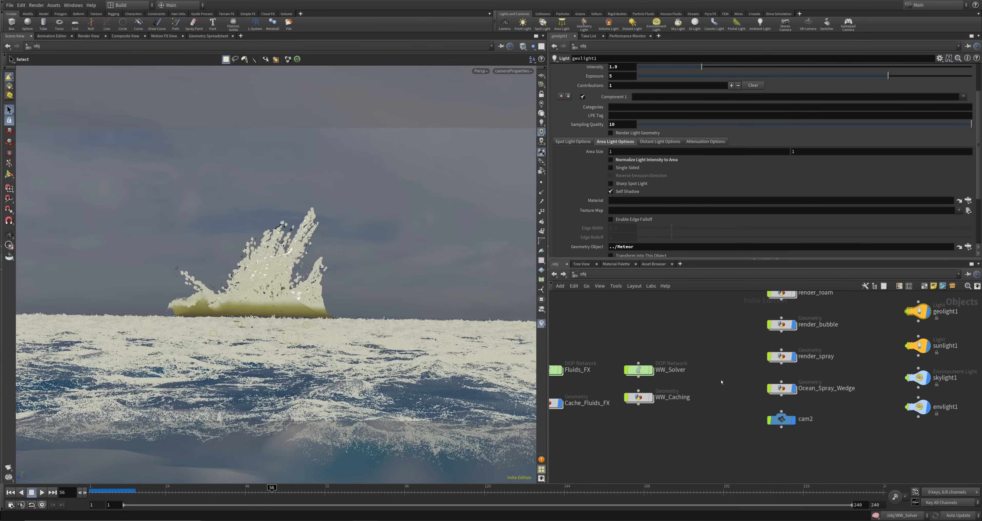